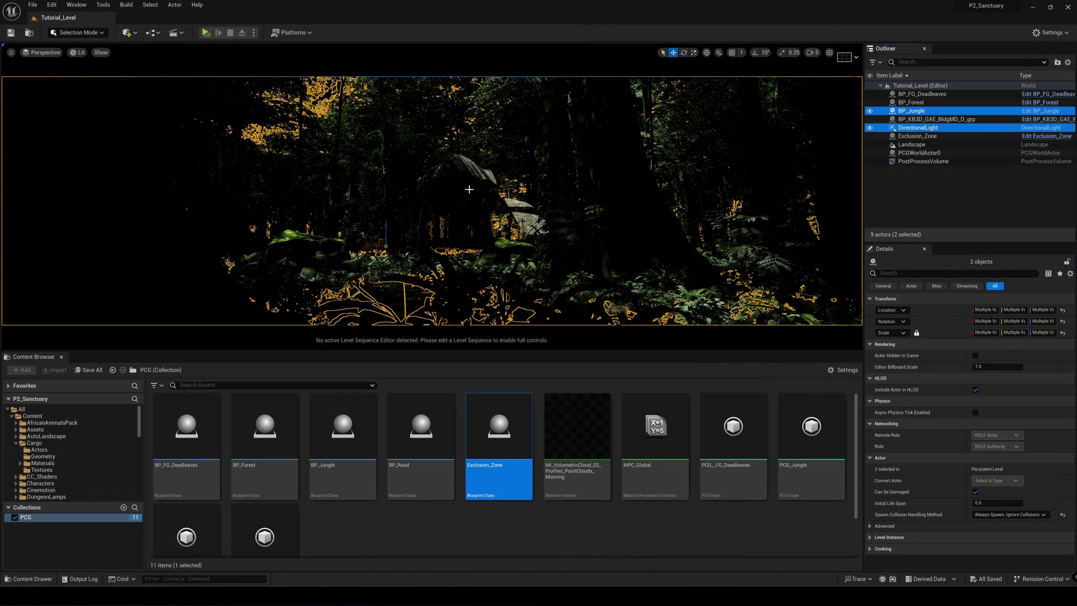
Step: Select the house, then toggle the jungle and directional light off and on to compare
{"action": "left_click", "coordinate": [482, 232]}
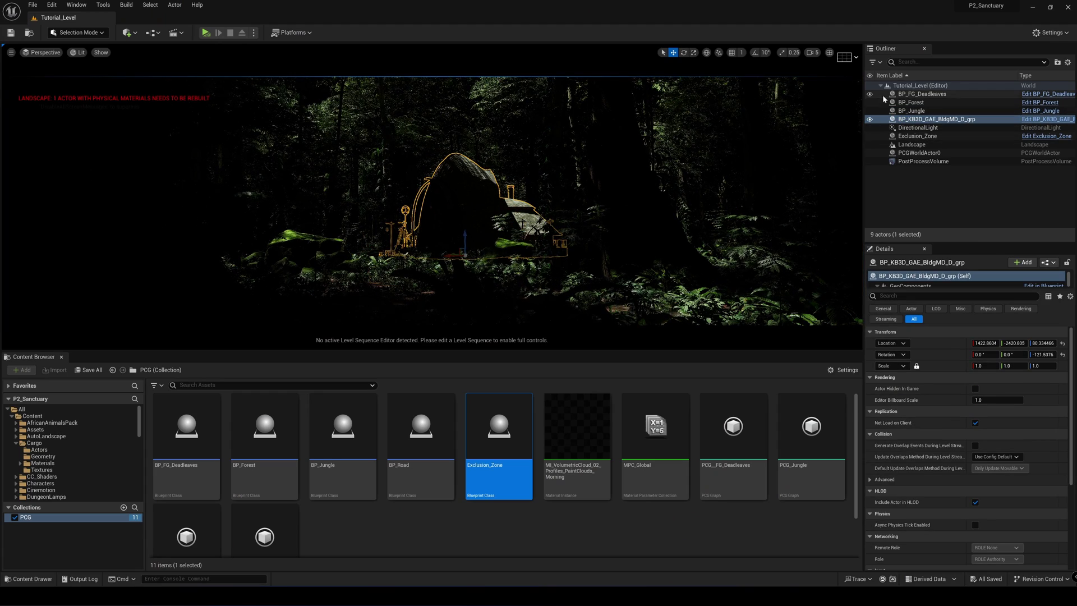
{"action": "left_click", "coordinate": [870, 110]}
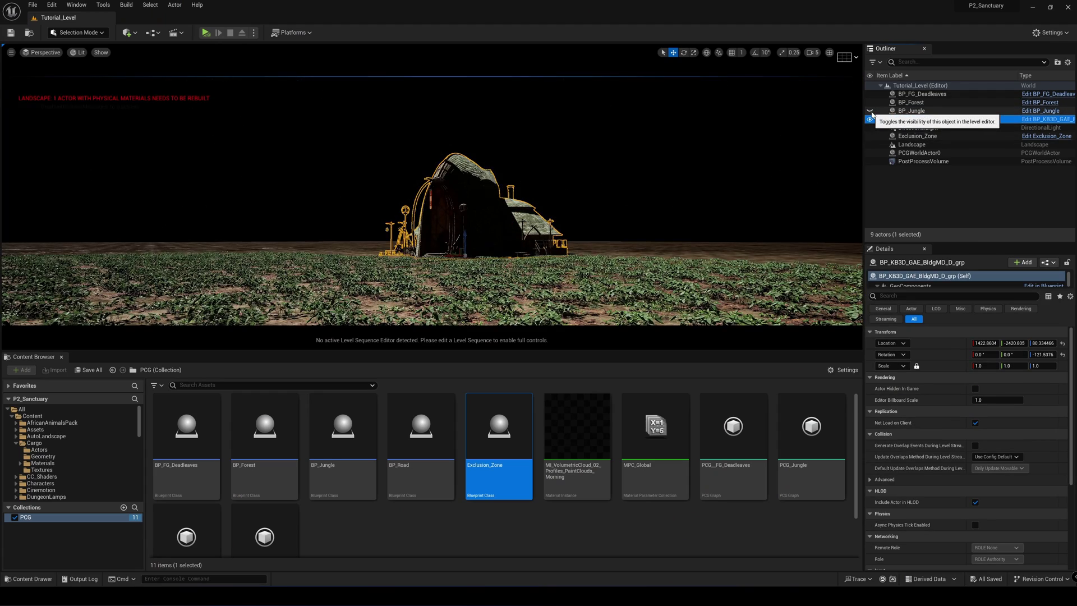
{"action": "left_click", "coordinate": [870, 110]}
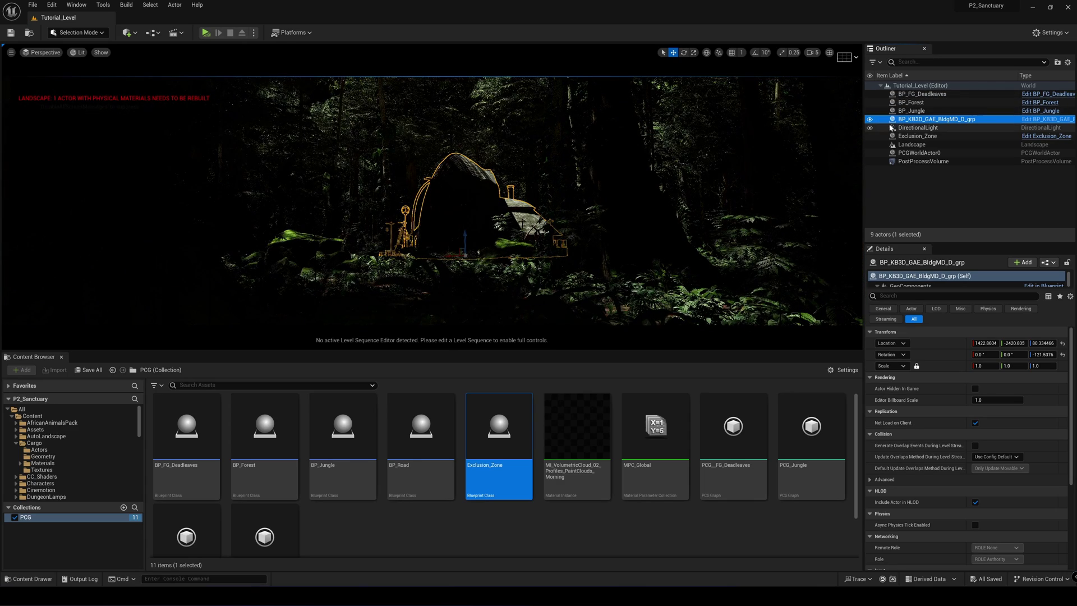
{"action": "left_click", "coordinate": [870, 128]}
{"action": "left_click", "coordinate": [870, 127]}
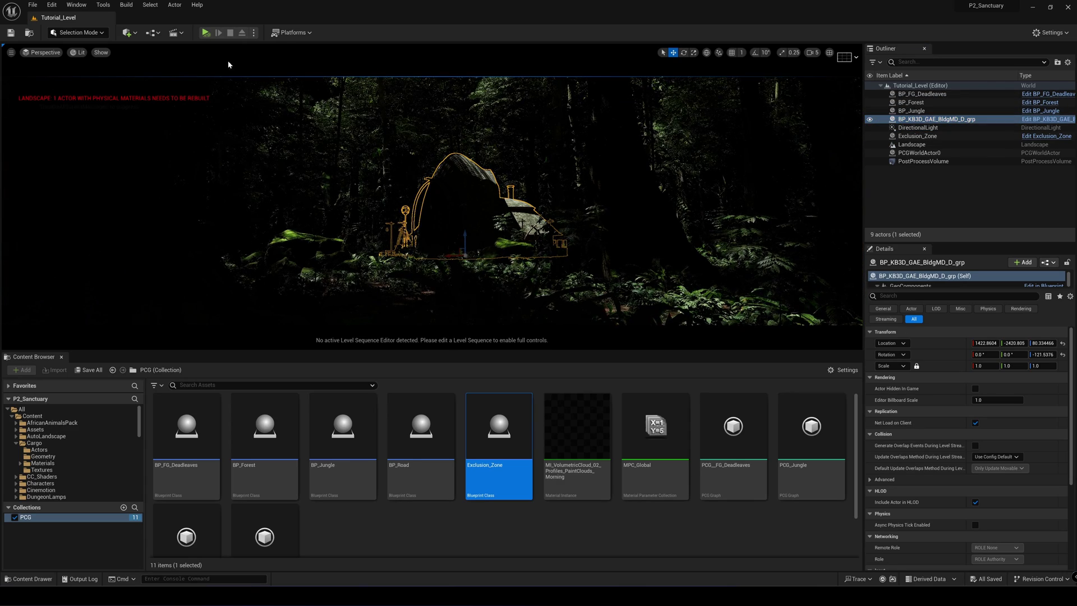
Step: Use the Env. Light Mixer to create a Sky Light, Sky Atmosphere and Height Fog
{"action": "left_click", "coordinate": [77, 4]}
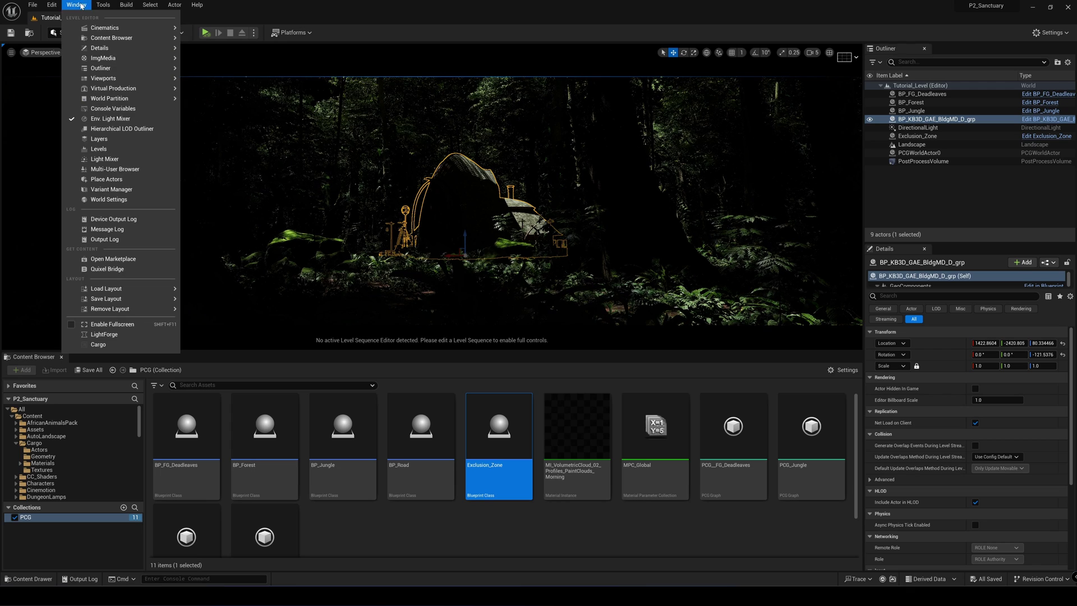
{"action": "left_click", "coordinate": [115, 119]}
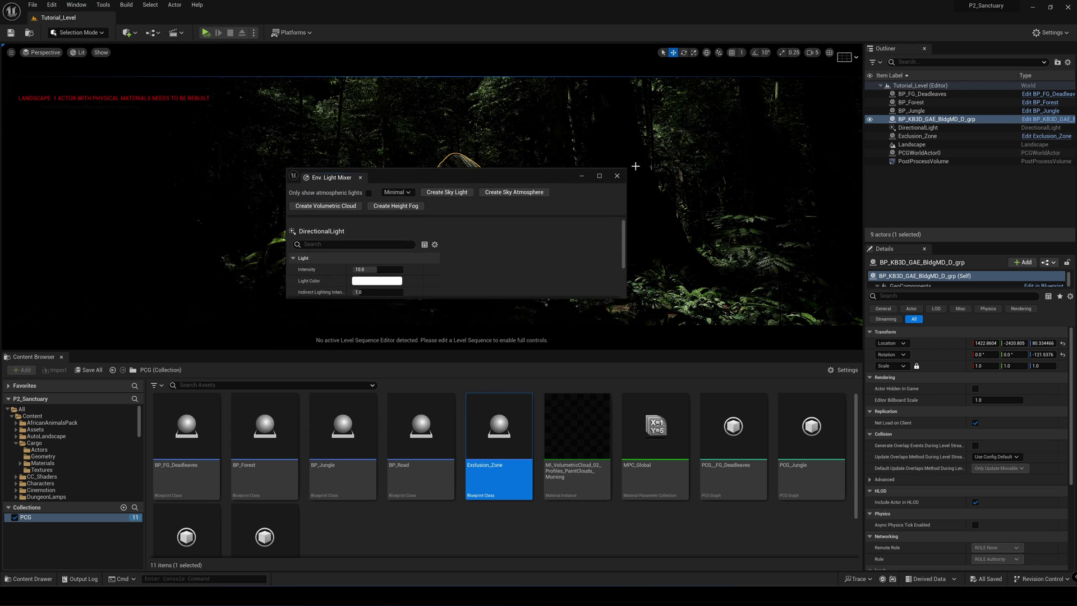
{"action": "left_click", "coordinate": [438, 193]}
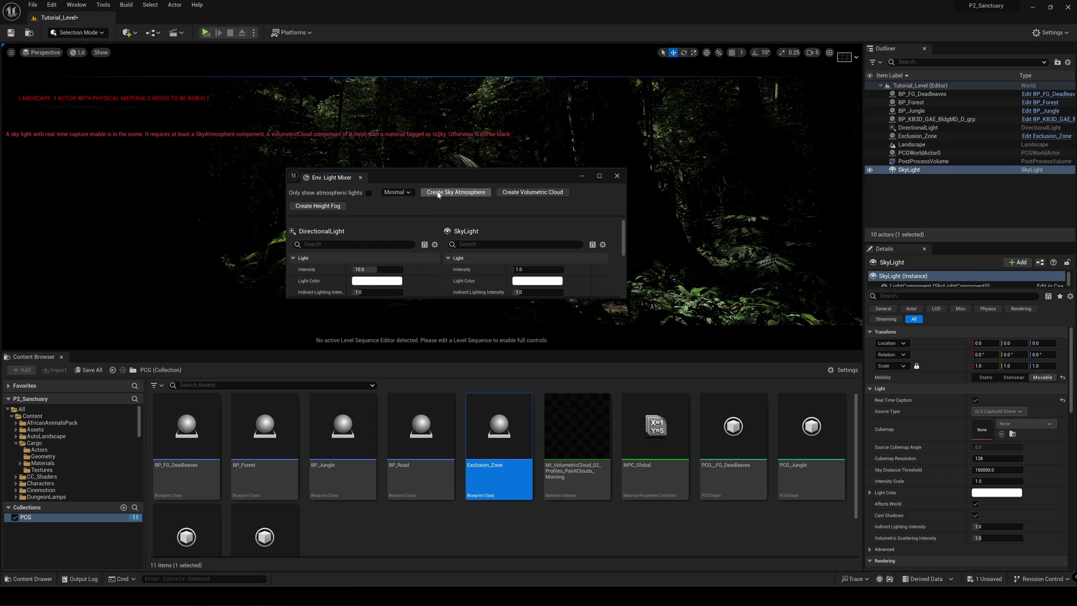
{"action": "left_click", "coordinate": [468, 194]}
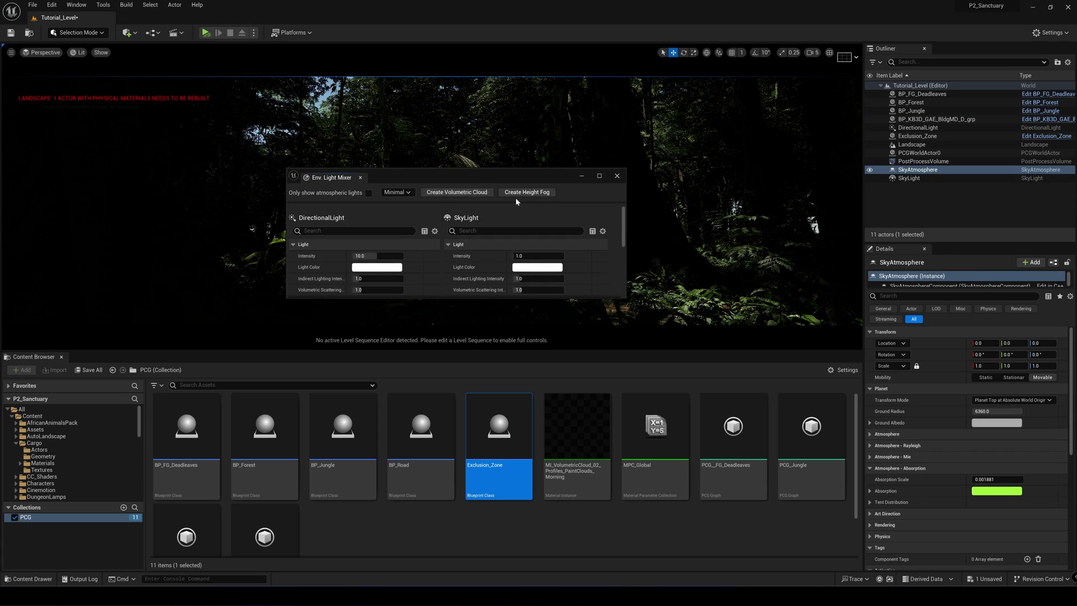
{"action": "left_click", "coordinate": [532, 194]}
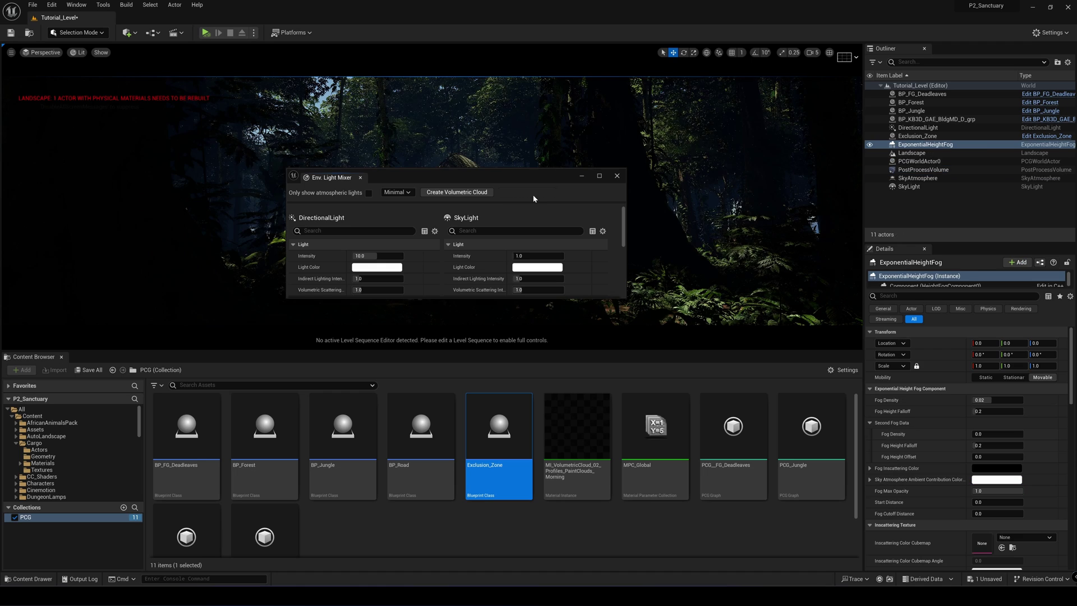
{"action": "left_click", "coordinate": [583, 175]}
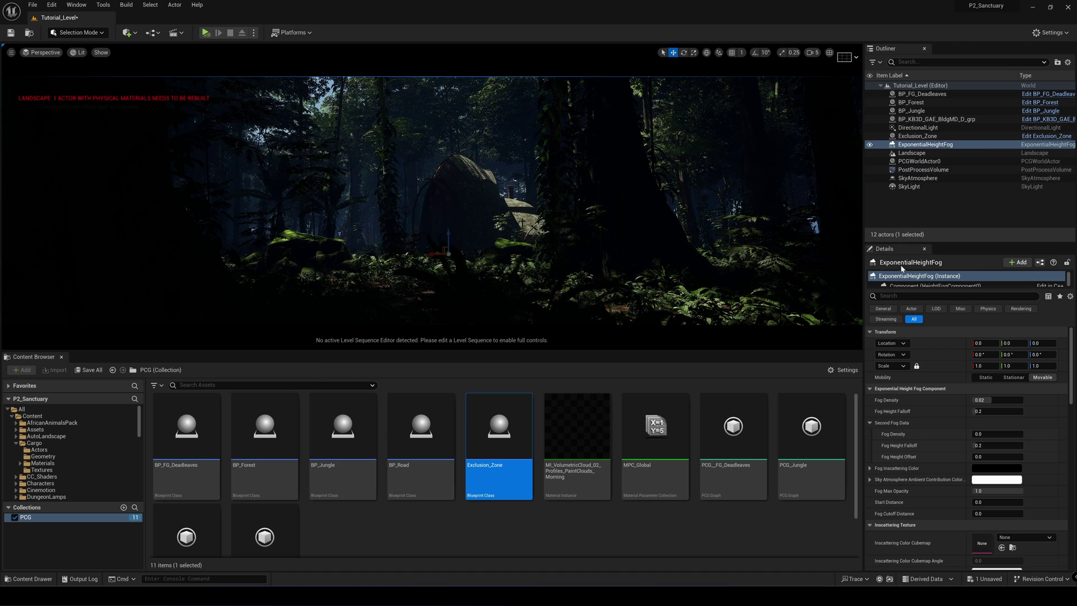
Step: Select the SkyAtmosphere and expand its Atmosphere - Rayleigh settings
{"action": "left_click", "coordinate": [926, 178]}
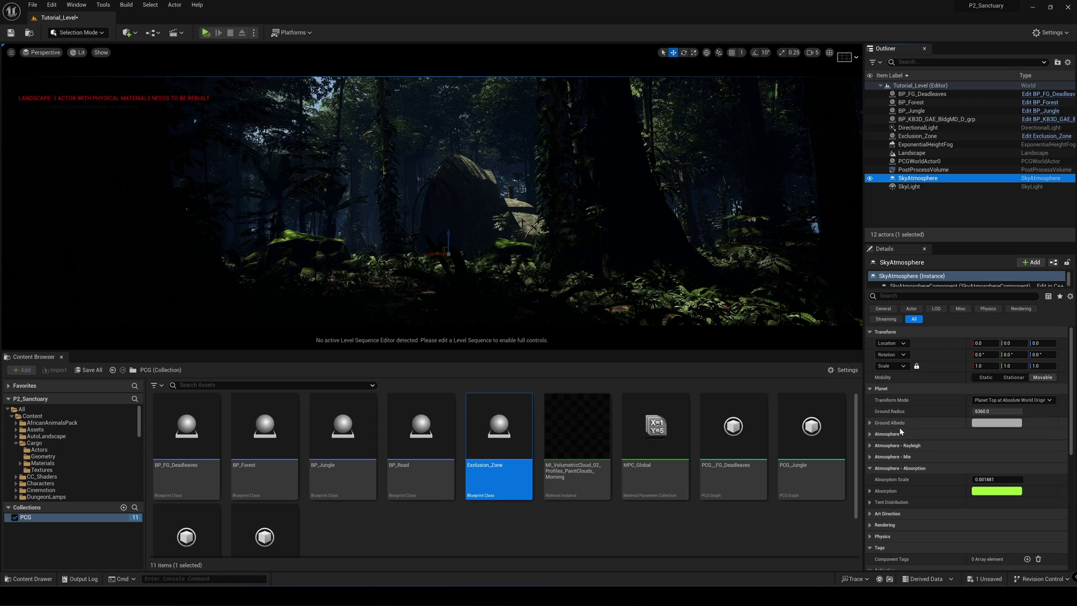
{"action": "scroll", "coordinate": [900, 433], "scroll_direction": "down", "scroll_amount": 1}
{"action": "left_click", "coordinate": [871, 455]}
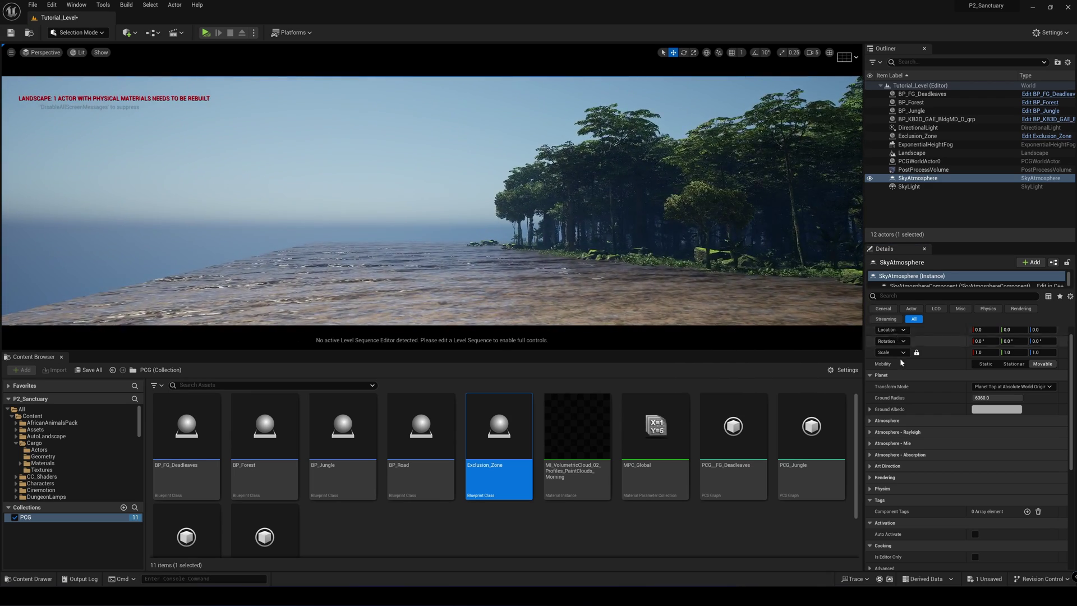
{"action": "left_click", "coordinate": [953, 432]}
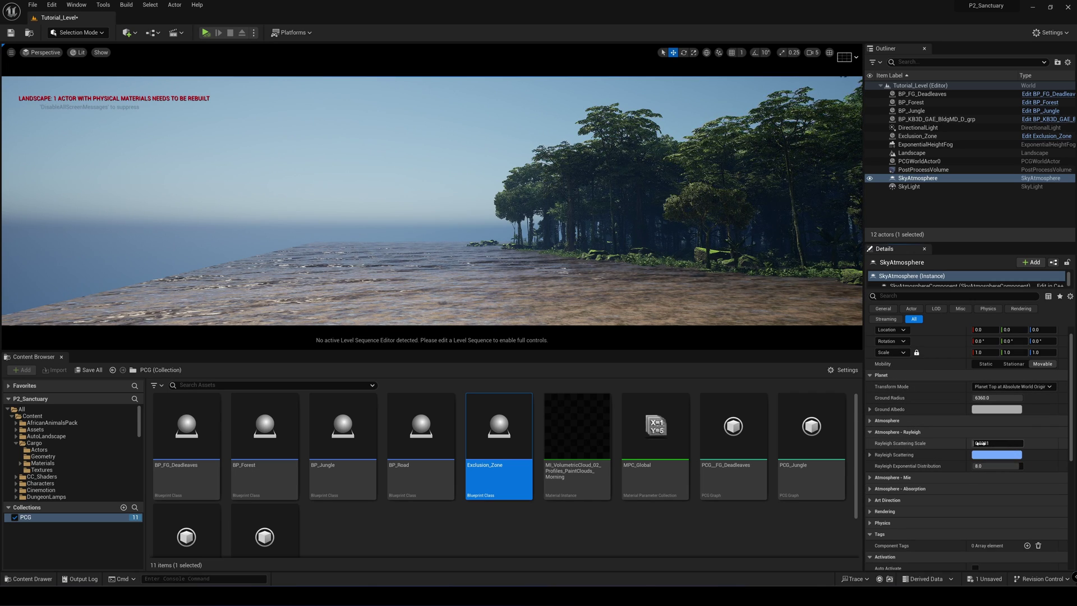
Step: Try a higher Rayleigh Scattering Scale and a pinker colour, then revert both to defaults
{"action": "mouse_move", "coordinate": [979, 443]}
{"action": "left_mouse_down"}
{"action": "mouse_move", "coordinate": [1004, 443]}
{"action": "mouse_move", "coordinate": [983, 444]}
{"action": "left_mouse_up"}
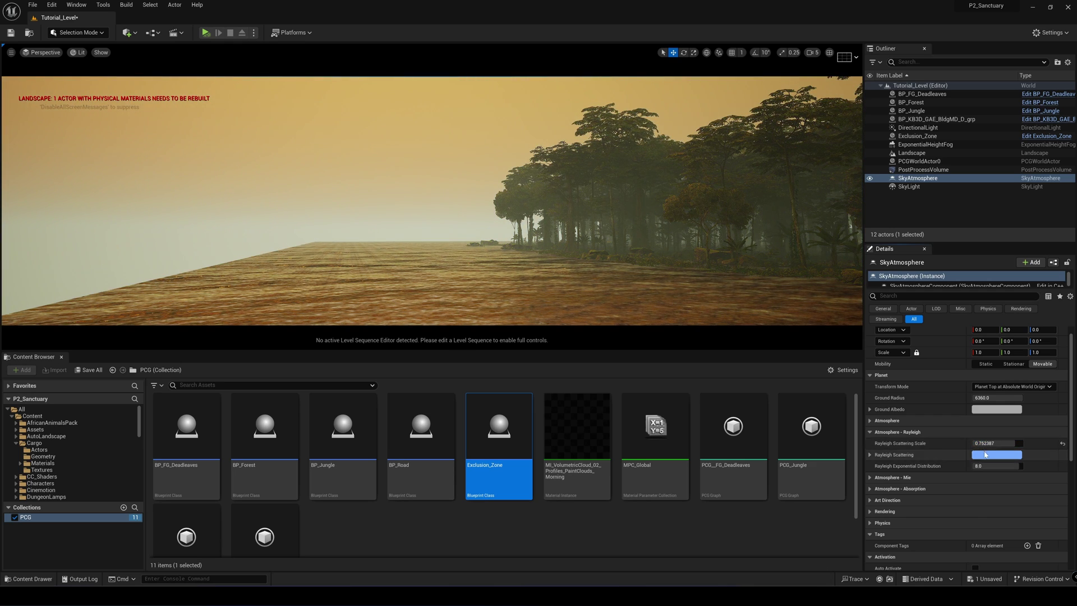
{"action": "left_click", "coordinate": [987, 456]}
{"action": "mouse_move", "coordinate": [867, 434]}
{"action": "left_mouse_down"}
{"action": "mouse_move", "coordinate": [862, 422]}
{"action": "mouse_move", "coordinate": [872, 418]}
{"action": "mouse_move", "coordinate": [840, 434]}
{"action": "mouse_move", "coordinate": [866, 420]}
{"action": "left_mouse_up"}
{"action": "left_click", "coordinate": [962, 571]}
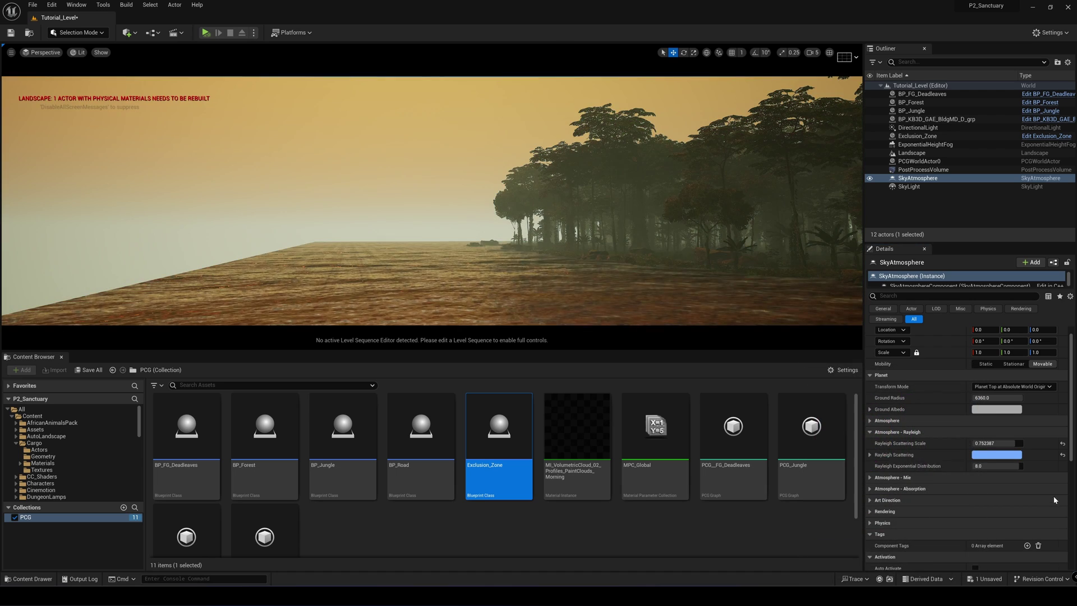
{"action": "left_click", "coordinate": [1062, 443]}
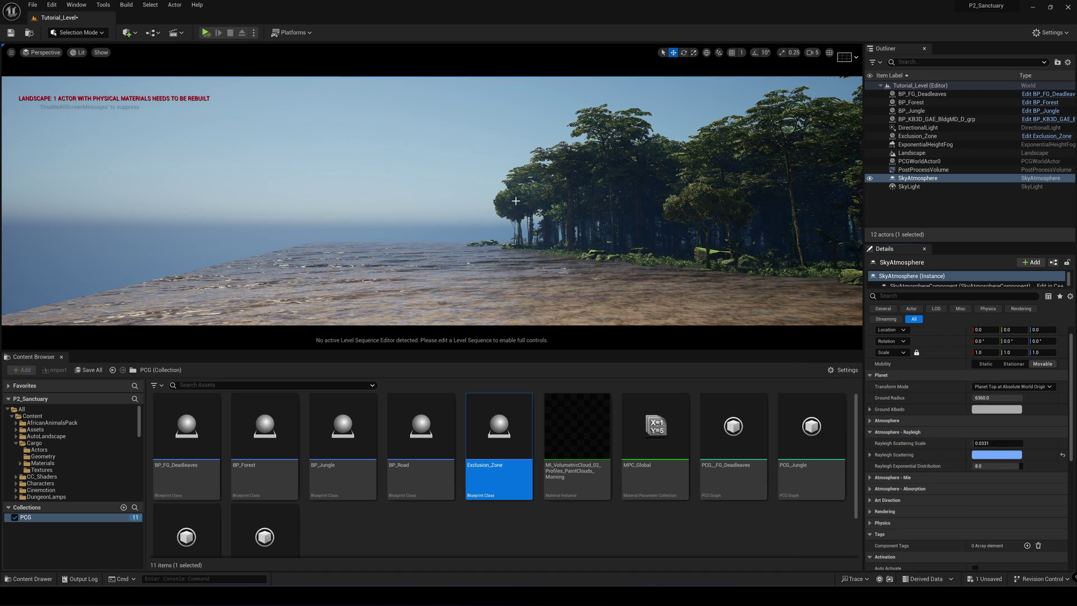
Step: Expand the Mie settings and raise Mie Scattering Scale to 0.886424
{"action": "left_click", "coordinate": [889, 477]}
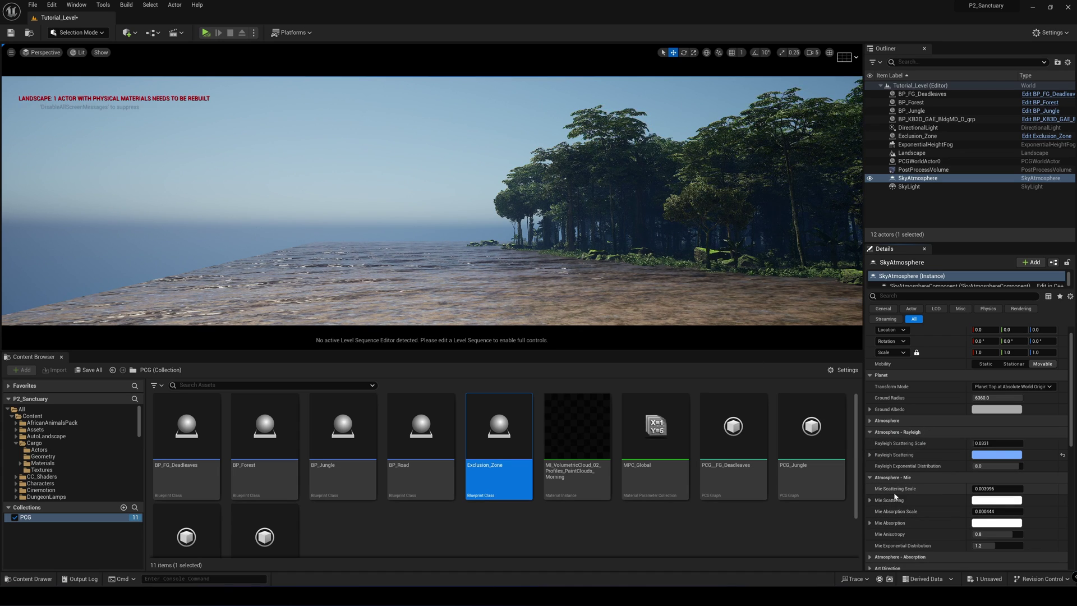
{"action": "right_click_drag", "start_coordinate": [505, 224], "coordinate": [677, 232]}
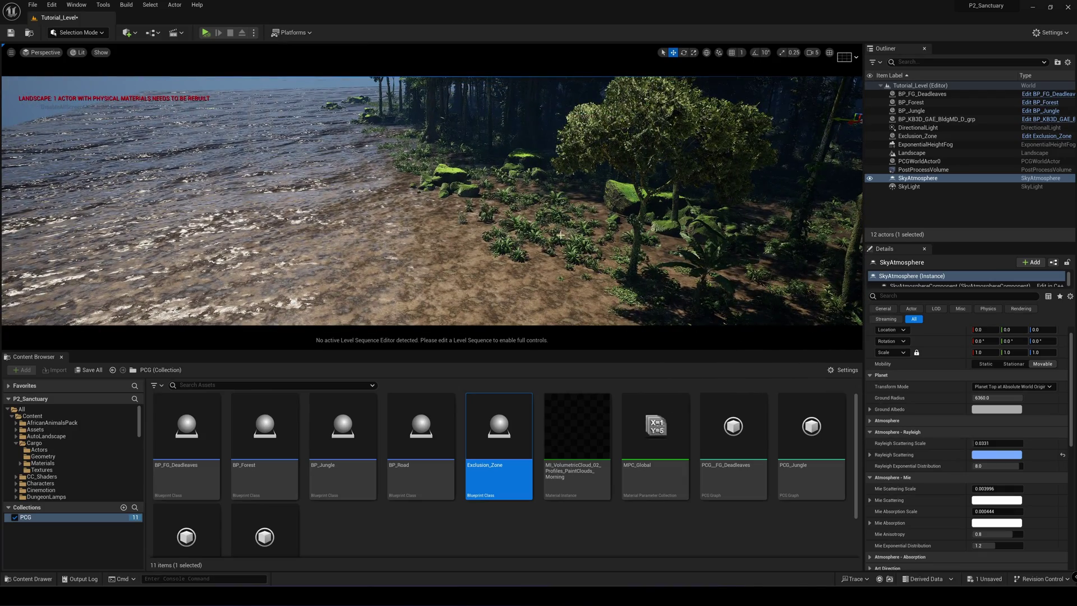
{"action": "right_click_drag", "start_coordinate": [558, 235], "coordinate": [606, 235]}
{"action": "scroll", "coordinate": [559, 235], "scroll_direction": "down", "scroll_amount": 3}
{"action": "scroll", "coordinate": [985, 488], "scroll_direction": "down", "scroll_amount": 1}
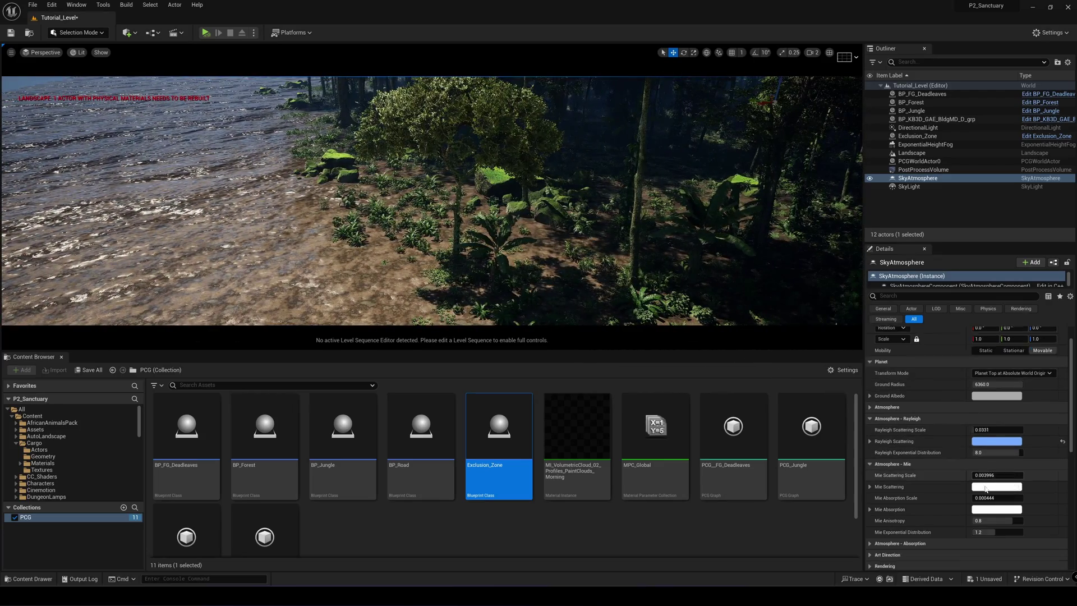
{"action": "scroll", "coordinate": [986, 488], "scroll_direction": "down", "scroll_amount": 1}
{"action": "left_click_drag", "start_coordinate": [987, 448], "coordinate": [1026, 448]}
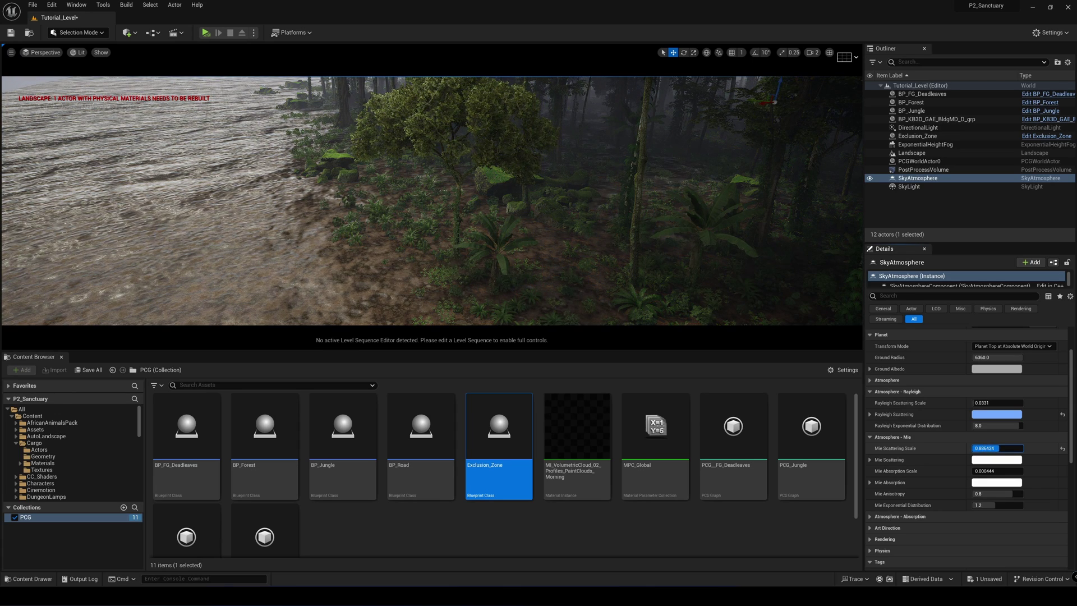
Step: Test a higher Mie Absorption Scale, then reset it to its default
{"action": "right_click_drag", "start_coordinate": [504, 201], "coordinate": [398, 202]}
{"action": "scroll", "coordinate": [950, 403], "scroll_direction": "down", "scroll_amount": 1}
{"action": "scroll", "coordinate": [950, 409], "scroll_direction": "down", "scroll_amount": 1}
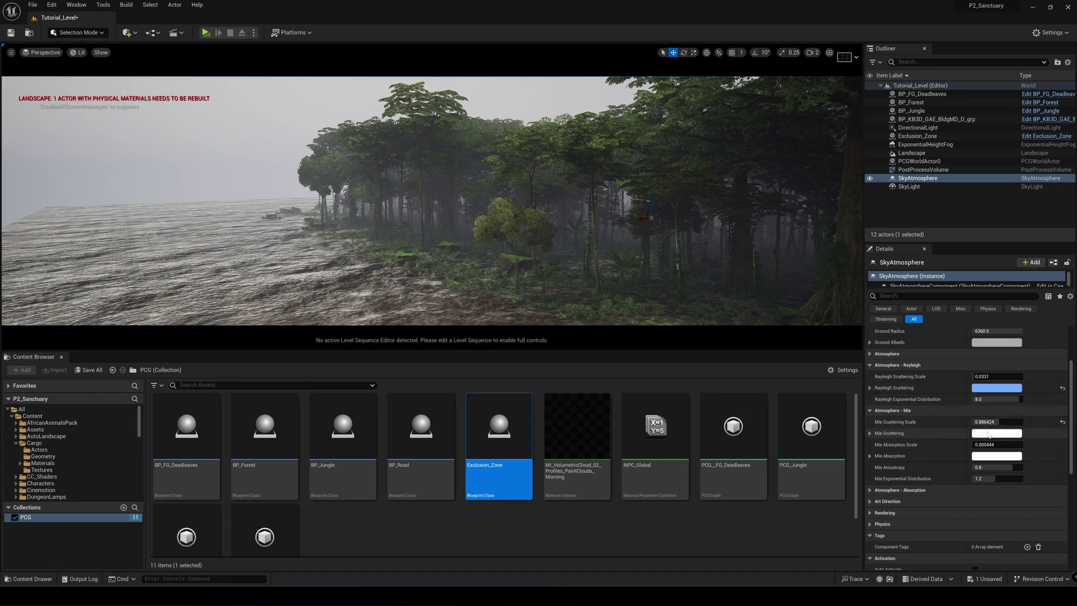
{"action": "left_click_drag", "start_coordinate": [987, 444], "coordinate": [1027, 444]}
{"action": "key", "text": "Return"}
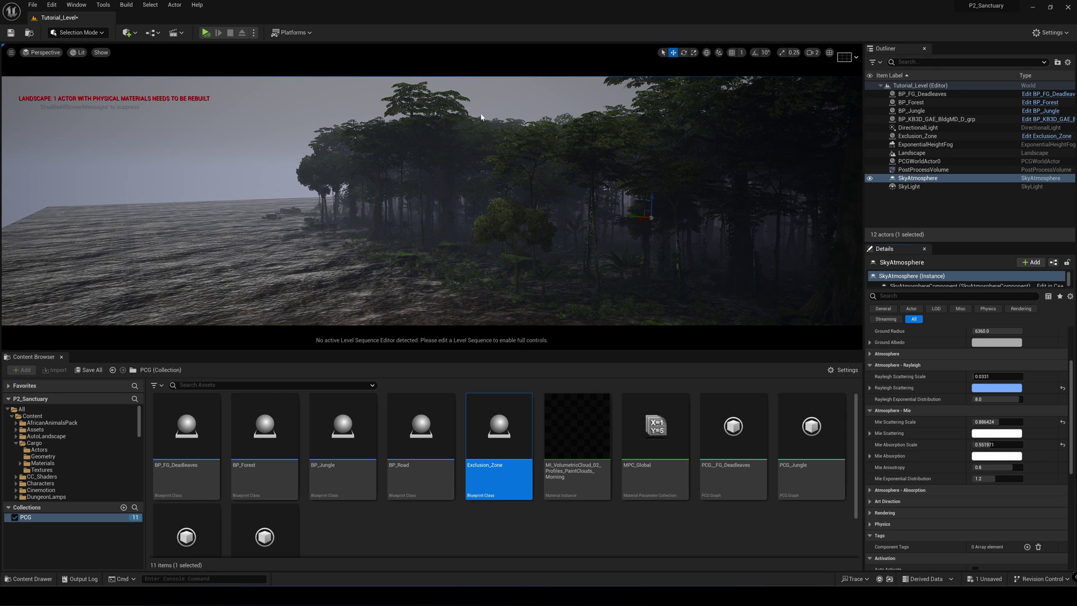
{"action": "left_click", "coordinate": [1060, 445]}
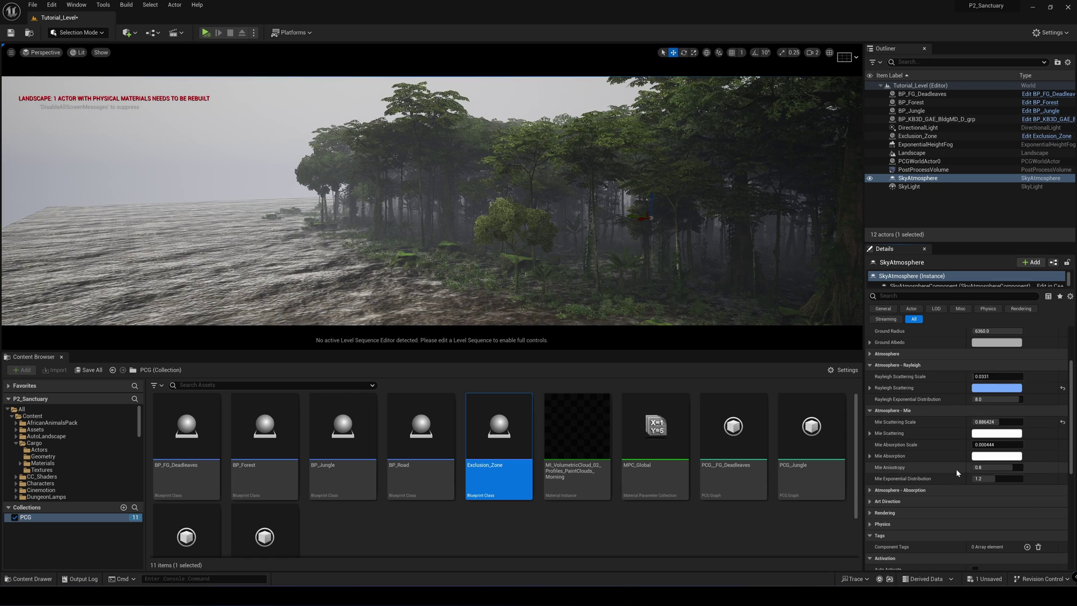
Step: Try Mie Anisotropy at 0, then set it back to 0.8
{"action": "right_click_drag", "start_coordinate": [436, 180], "coordinate": [589, 149]}
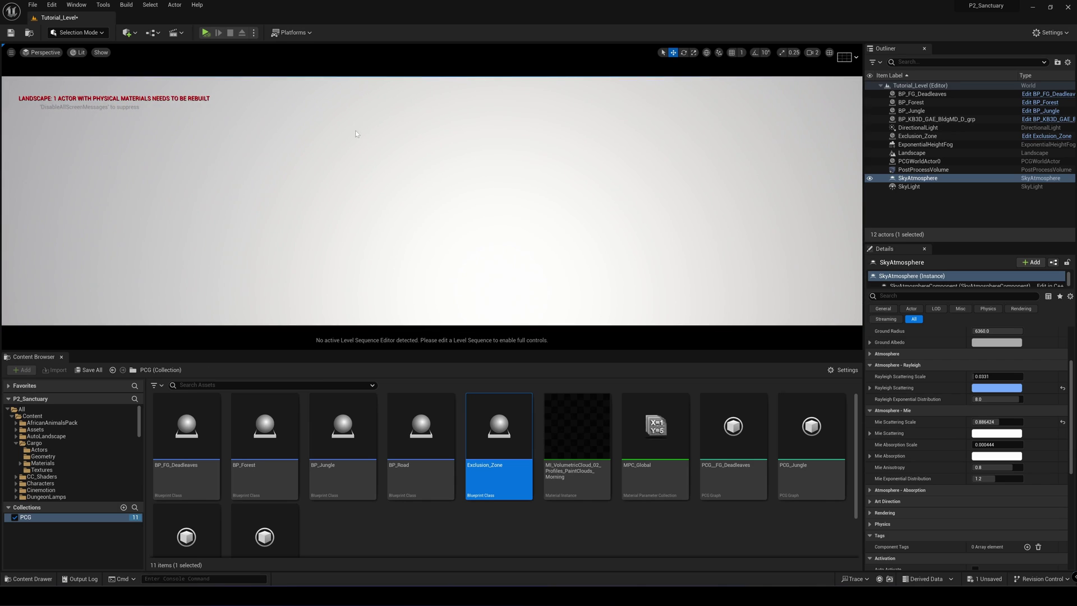
{"action": "mouse_move", "coordinate": [365, 142]}
{"action": "right_mouse_down"}
{"action": "mouse_move", "coordinate": [370, 213]}
{"action": "mouse_move", "coordinate": [367, 146]}
{"action": "right_mouse_up"}
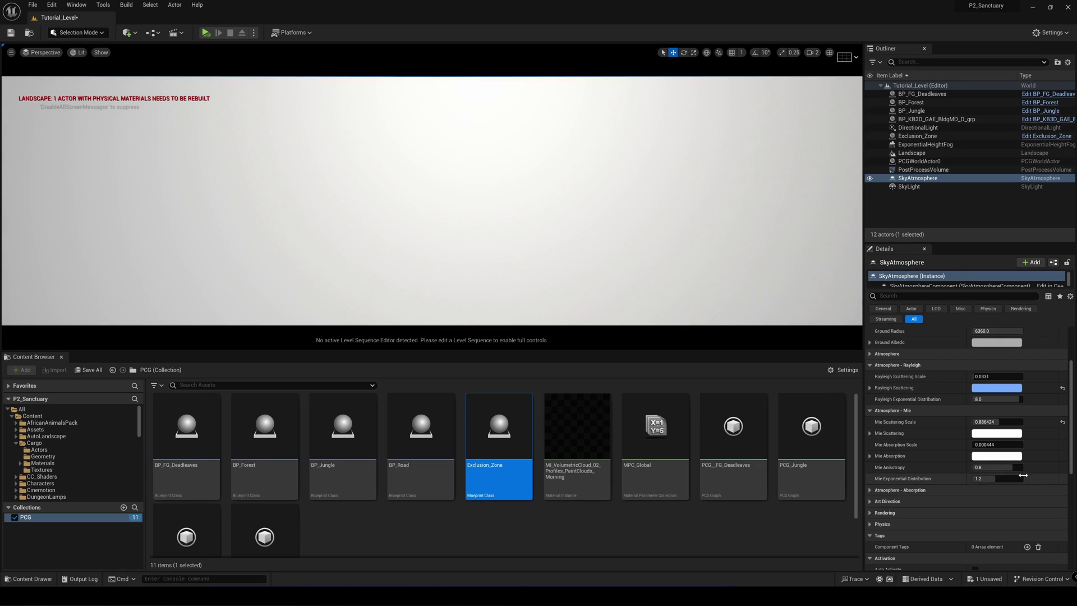
{"action": "left_click", "coordinate": [996, 467]}
{"action": "type", "text": "0"}
{"action": "key", "text": "Return"}
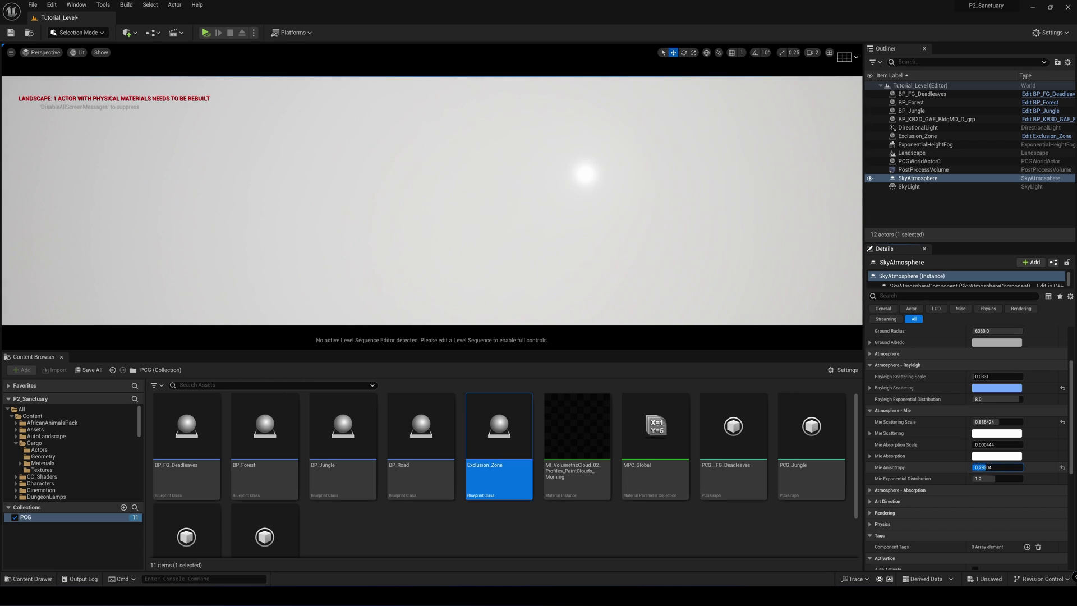
{"action": "mouse_move", "coordinate": [993, 468]}
{"action": "left_mouse_down"}
{"action": "mouse_move", "coordinate": [1020, 467]}
{"action": "mouse_move", "coordinate": [991, 467]}
{"action": "left_mouse_up"}
{"action": "type", "text": "0.8"}
{"action": "key", "text": "Return"}
{"action": "right_click_drag", "start_coordinate": [674, 234], "coordinate": [747, 332]}
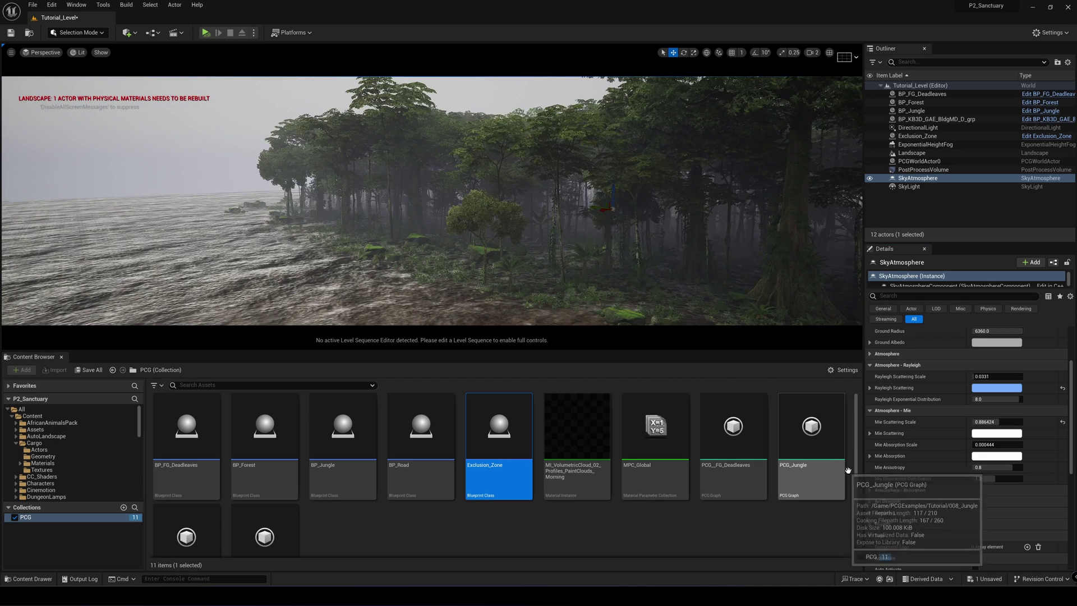
Step: Reset Mie Scattering Scale and the sky Absorption Scale to their defaults
{"action": "left_click", "coordinate": [870, 489]}
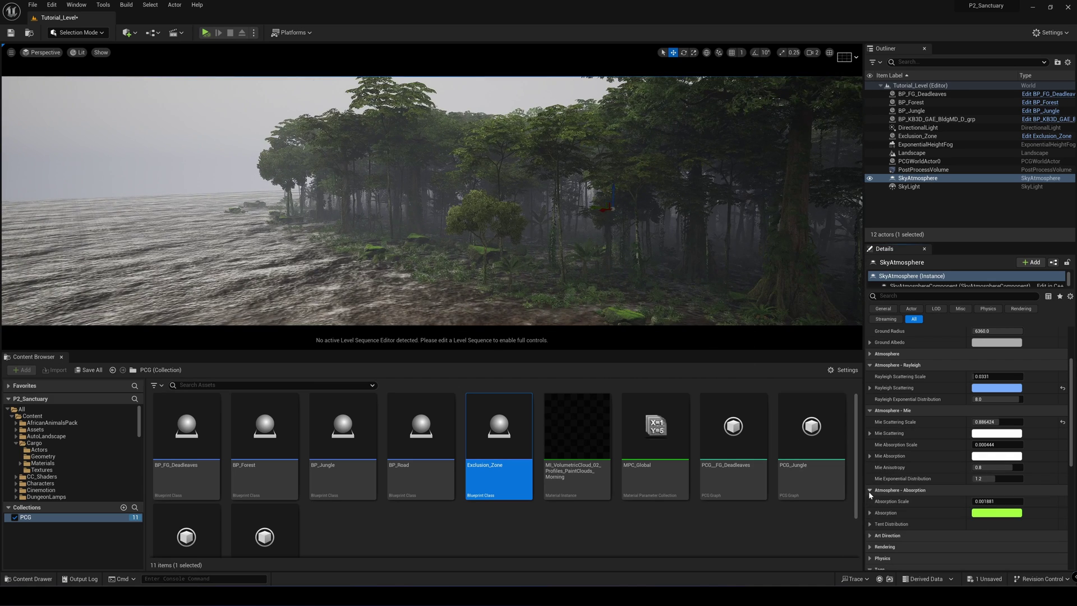
{"action": "left_click", "coordinate": [1062, 422]}
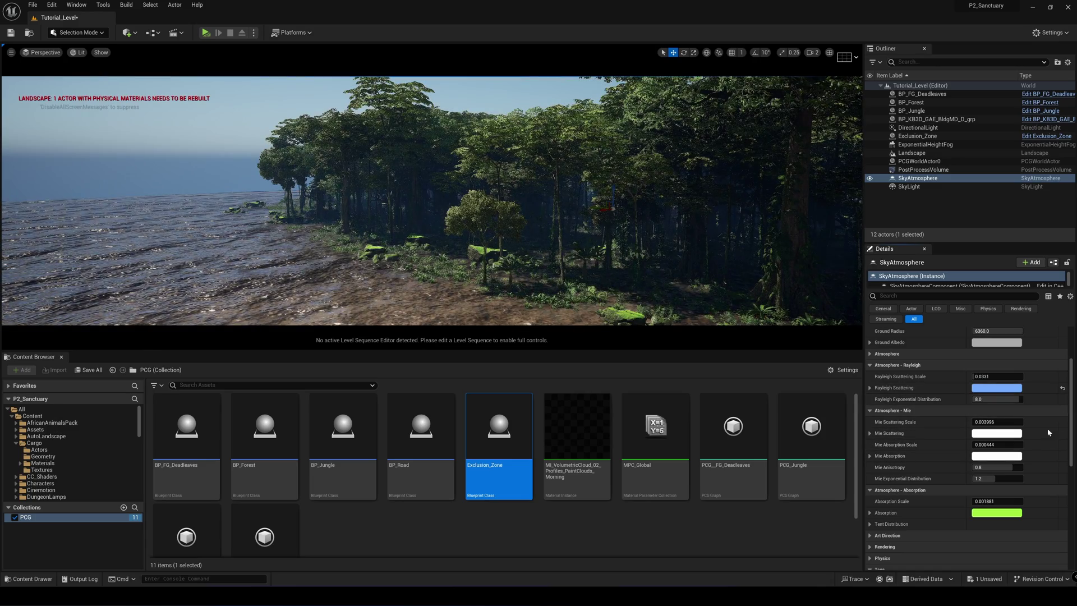
{"action": "scroll", "coordinate": [1035, 447], "scroll_direction": "down", "scroll_amount": 4}
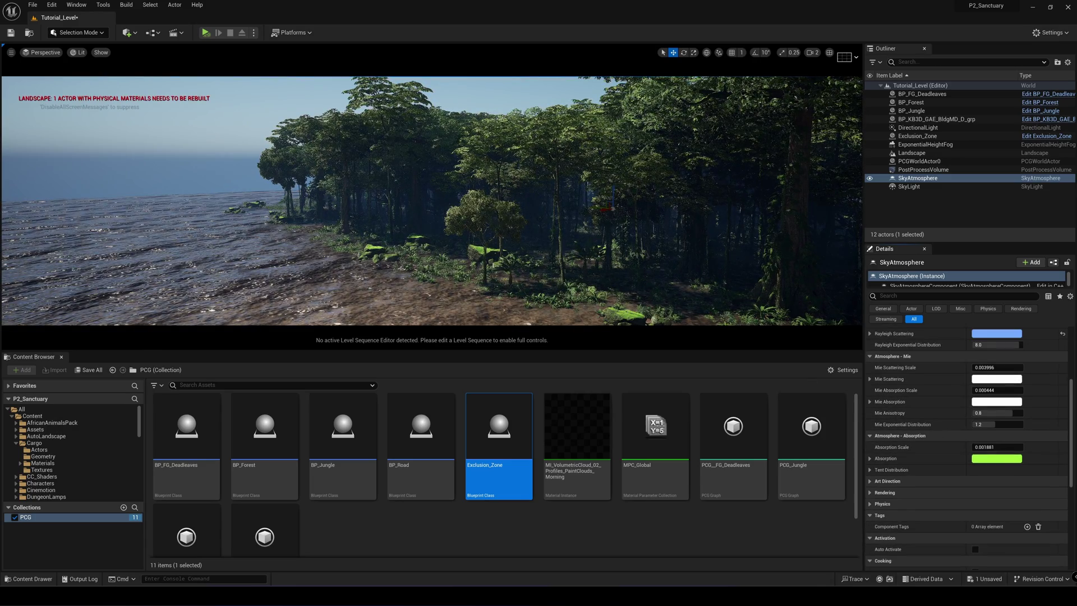
{"action": "right_click_drag", "start_coordinate": [474, 209], "coordinate": [413, 207]}
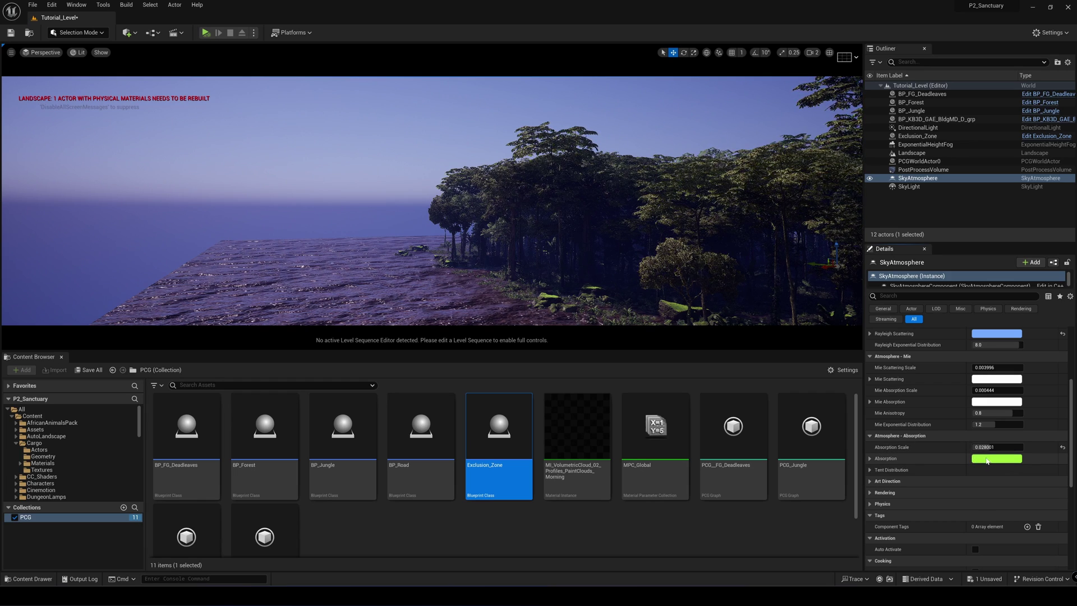
{"action": "left_click", "coordinate": [1063, 447]}
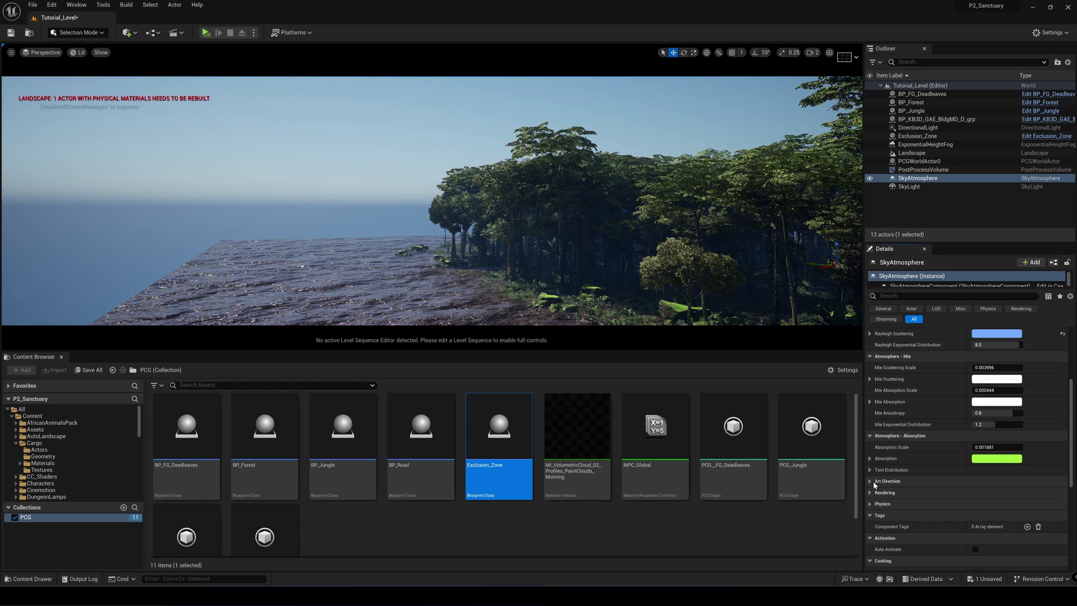
Step: Reset Aerial Perspective View Distance Scale and test Height Fog Contribution, restoring it to 1.0
{"action": "left_click", "coordinate": [892, 481]}
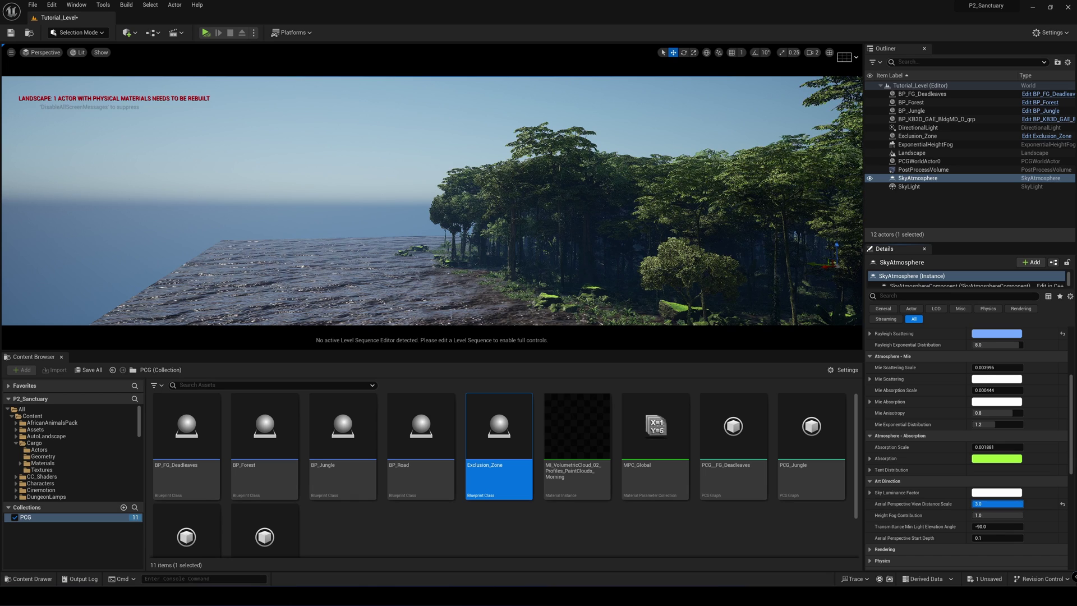
{"action": "left_click", "coordinate": [1063, 503]}
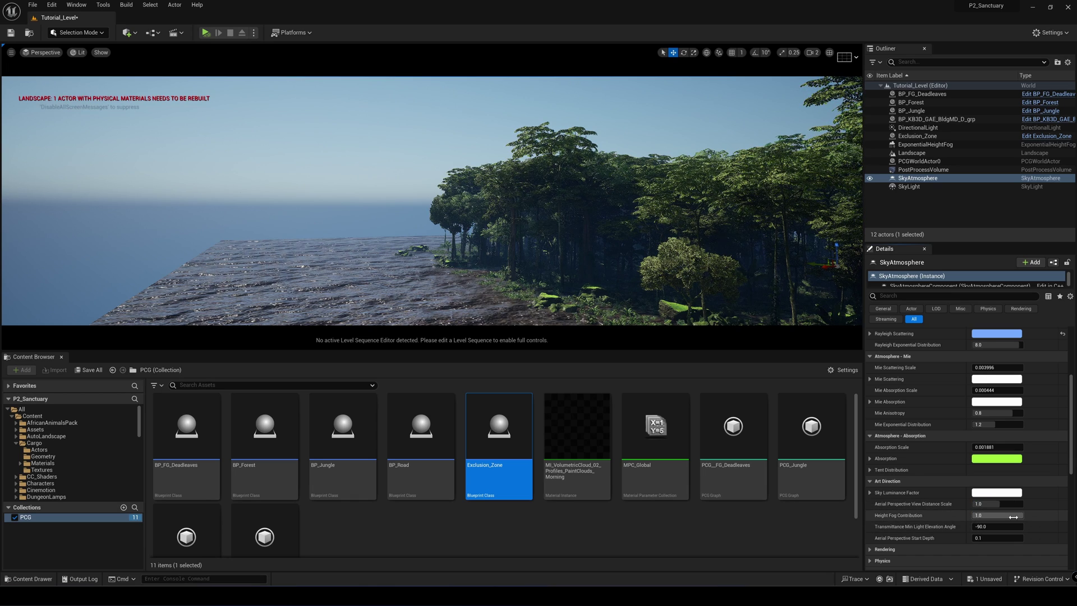
{"action": "mouse_move", "coordinate": [1022, 518]}
{"action": "left_mouse_down"}
{"action": "mouse_move", "coordinate": [987, 518]}
{"action": "mouse_move", "coordinate": [1001, 518]}
{"action": "left_mouse_up"}
{"action": "left_click", "coordinate": [1062, 515]}
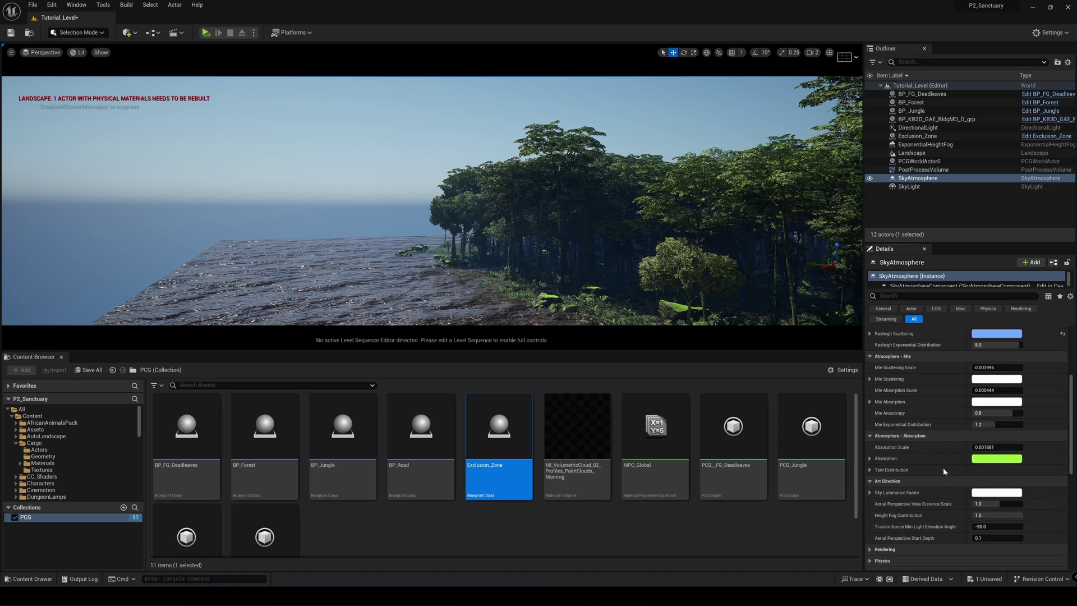
Step: Fly the camera from the sea into the forest toward the domed hut
{"action": "scroll", "coordinate": [939, 459], "scroll_direction": "up", "scroll_amount": 3}
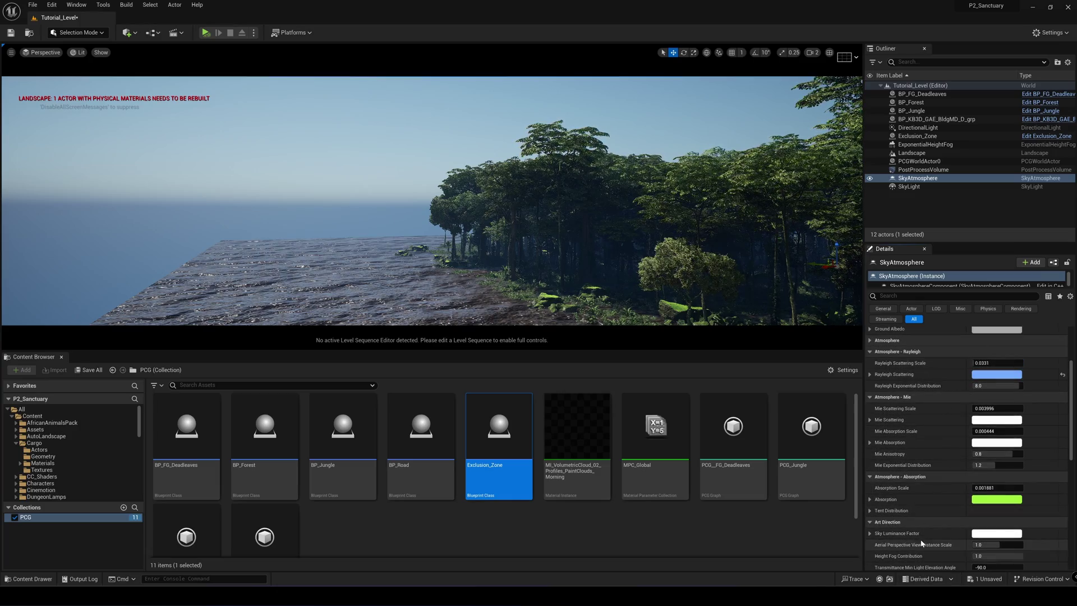
{"action": "right_click_drag", "start_coordinate": [584, 264], "coordinate": [691, 263]}
{"action": "key", "text": "w"}
{"action": "right_click_drag", "start_coordinate": [626, 249], "coordinate": [621, 243]}
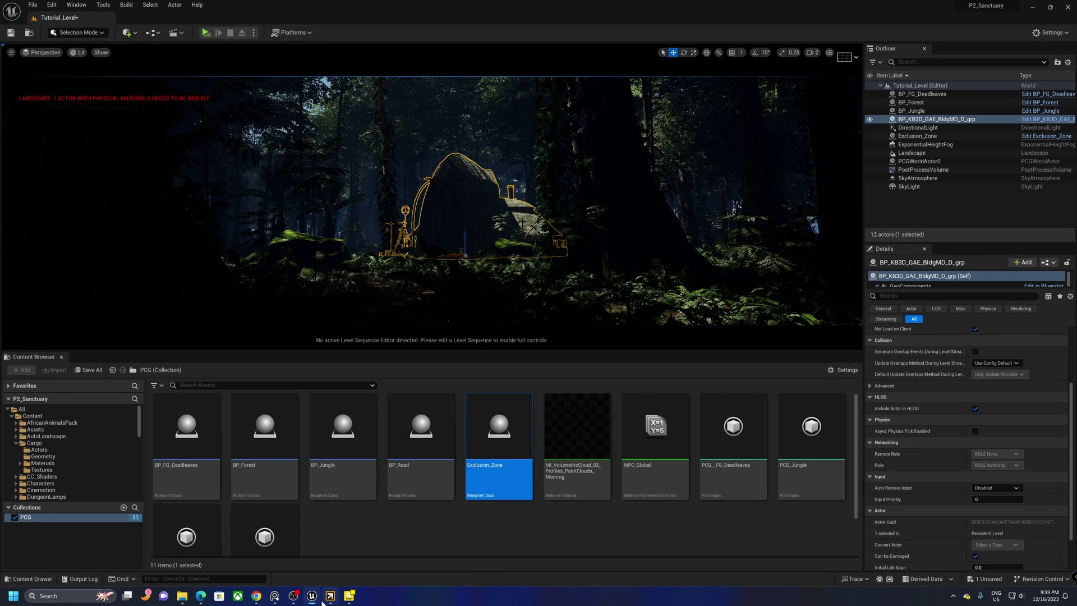
Step: Open PureRef and zoom around the weather reference boards
{"action": "left_click", "coordinate": [275, 595]}
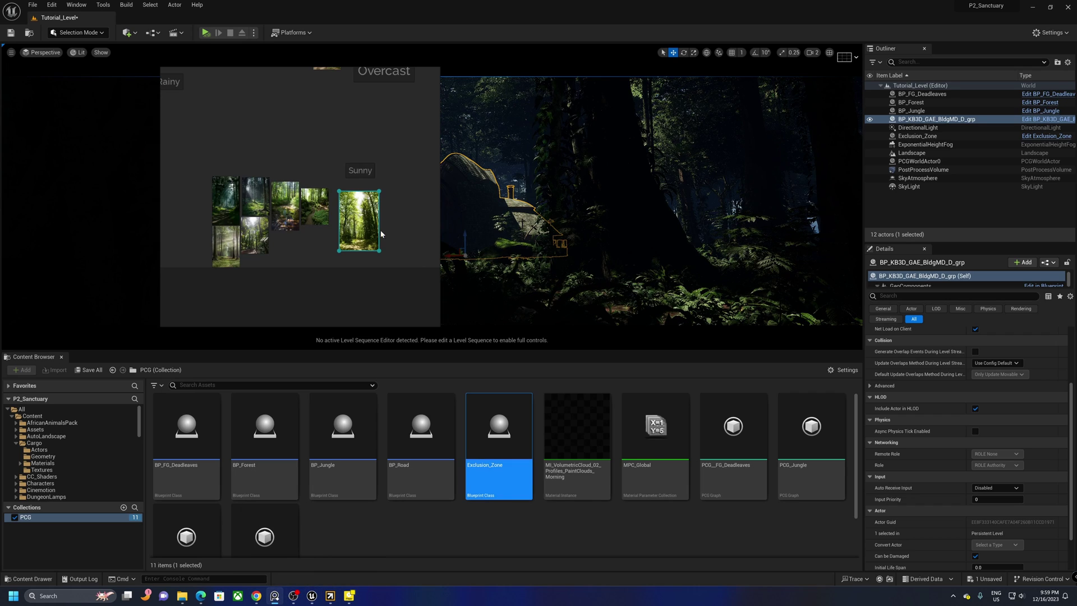
{"action": "scroll", "coordinate": [365, 240], "scroll_direction": "up", "scroll_amount": 4}
{"action": "scroll", "coordinate": [359, 240], "scroll_direction": "up", "scroll_amount": 2}
{"action": "left_click_drag", "start_coordinate": [358, 240], "coordinate": [308, 233]}
{"action": "scroll", "coordinate": [302, 242], "scroll_direction": "up", "scroll_amount": 2}
{"action": "scroll", "coordinate": [302, 242], "scroll_direction": "down", "scroll_amount": 1}
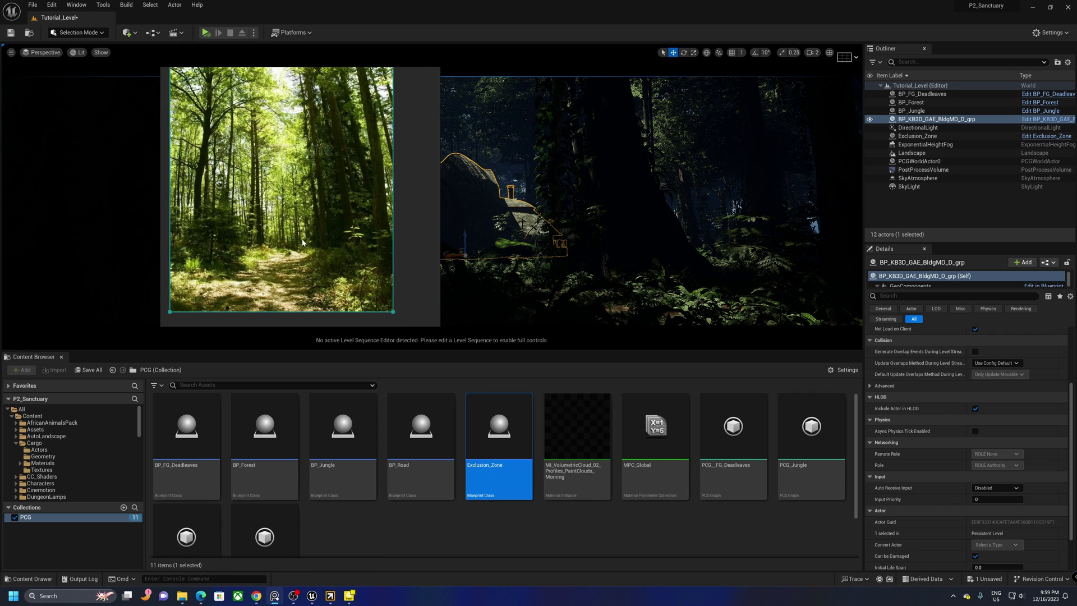
{"action": "scroll", "coordinate": [302, 242], "scroll_direction": "down", "scroll_amount": 4}
{"action": "scroll", "coordinate": [302, 242], "scroll_direction": "up", "scroll_amount": 4}
{"action": "scroll", "coordinate": [302, 243], "scroll_direction": "down", "scroll_amount": 5}
{"action": "mouse_move", "coordinate": [303, 243]}
{"action": "left_mouse_down"}
{"action": "mouse_move", "coordinate": [337, 221]}
{"action": "mouse_move", "coordinate": [316, 241]}
{"action": "left_mouse_up"}
Step: Pan across the Sunny board and frame the sunlit forest path image
{"action": "scroll", "coordinate": [317, 241], "scroll_direction": "down", "scroll_amount": 2}
{"action": "scroll", "coordinate": [326, 255], "scroll_direction": "up", "scroll_amount": 3}
{"action": "scroll", "coordinate": [327, 255], "scroll_direction": "up", "scroll_amount": 3}
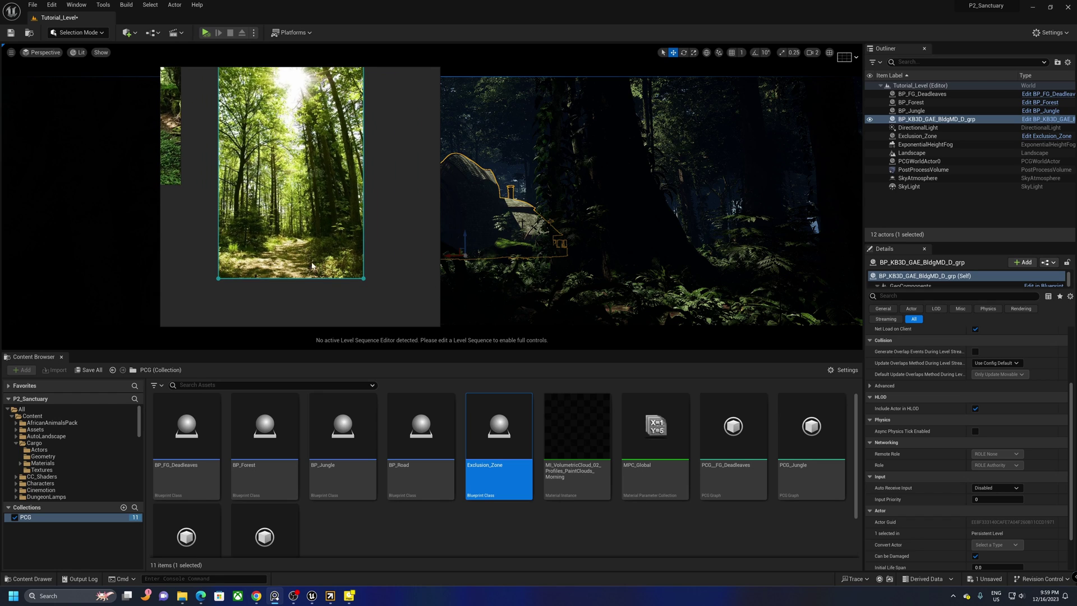
{"action": "left_click_drag", "start_coordinate": [310, 180], "coordinate": [336, 176]}
{"action": "scroll", "coordinate": [324, 180], "scroll_direction": "down", "scroll_amount": 3}
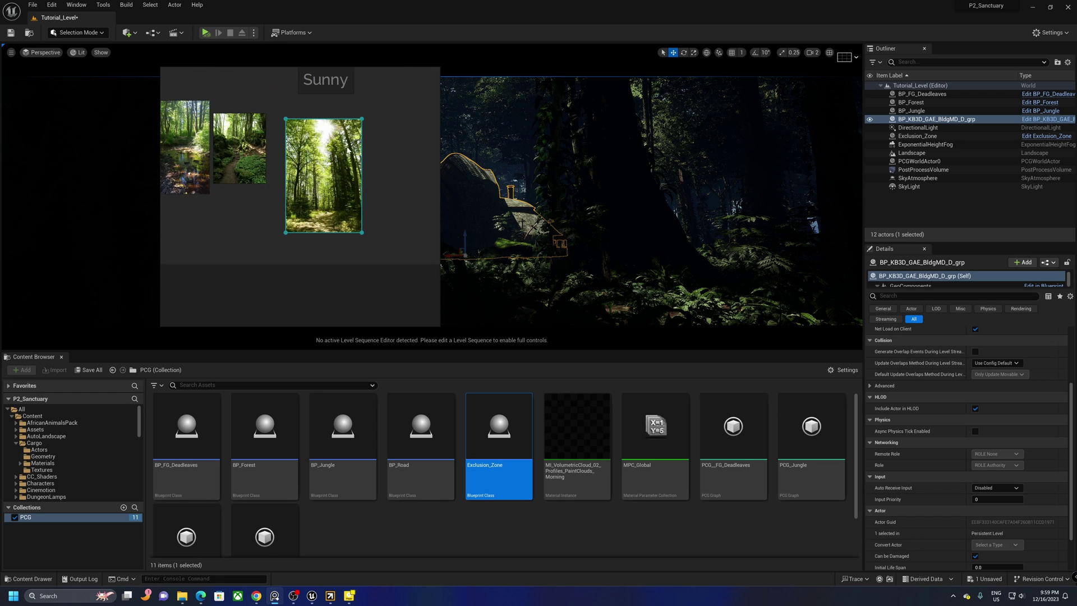
{"action": "left_click_drag", "start_coordinate": [318, 194], "coordinate": [340, 191]}
{"action": "left_click_drag", "start_coordinate": [208, 177], "coordinate": [286, 175]}
{"action": "scroll", "coordinate": [285, 175], "scroll_direction": "up", "scroll_amount": 3}
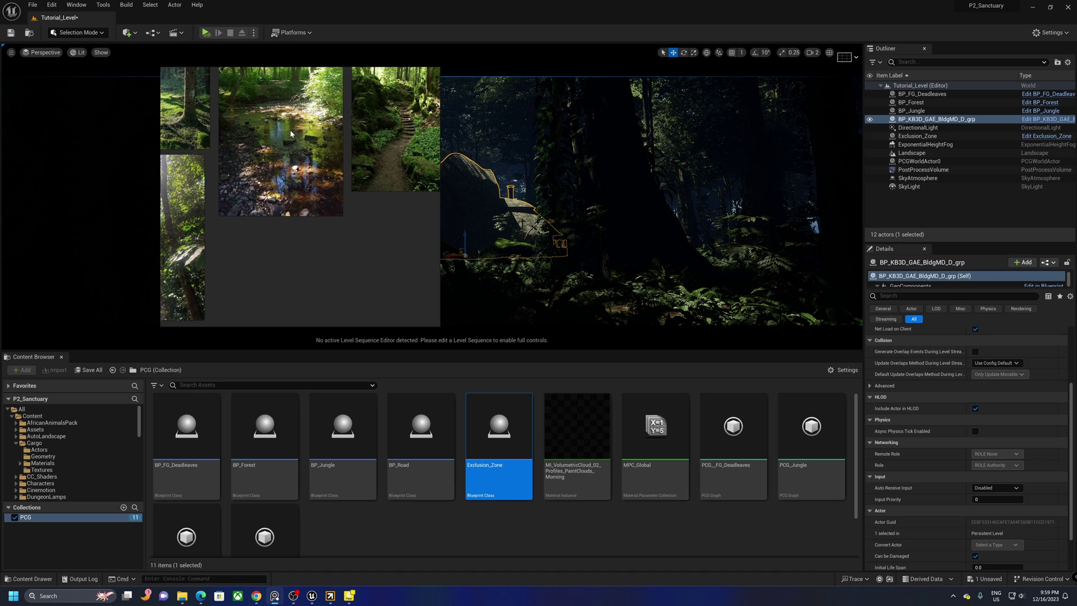
{"action": "left_click_drag", "start_coordinate": [278, 198], "coordinate": [299, 196]}
{"action": "scroll", "coordinate": [244, 207], "scroll_direction": "down", "scroll_amount": 3}
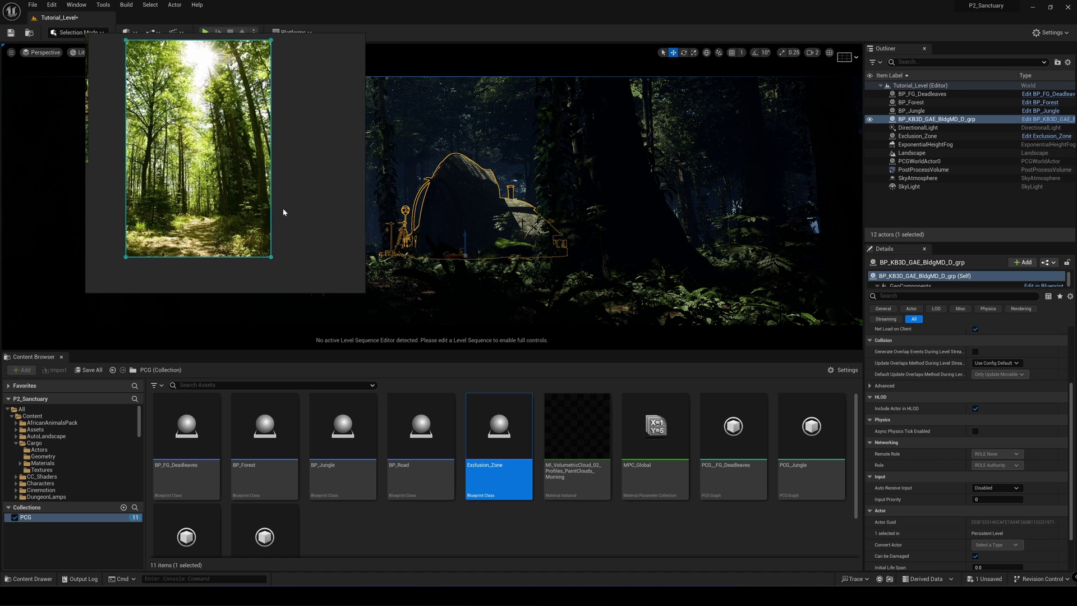
Step: Select the PostProcessVolume and set Lens > Exposure Compensation to 3.56
{"action": "left_click", "coordinate": [924, 170]}
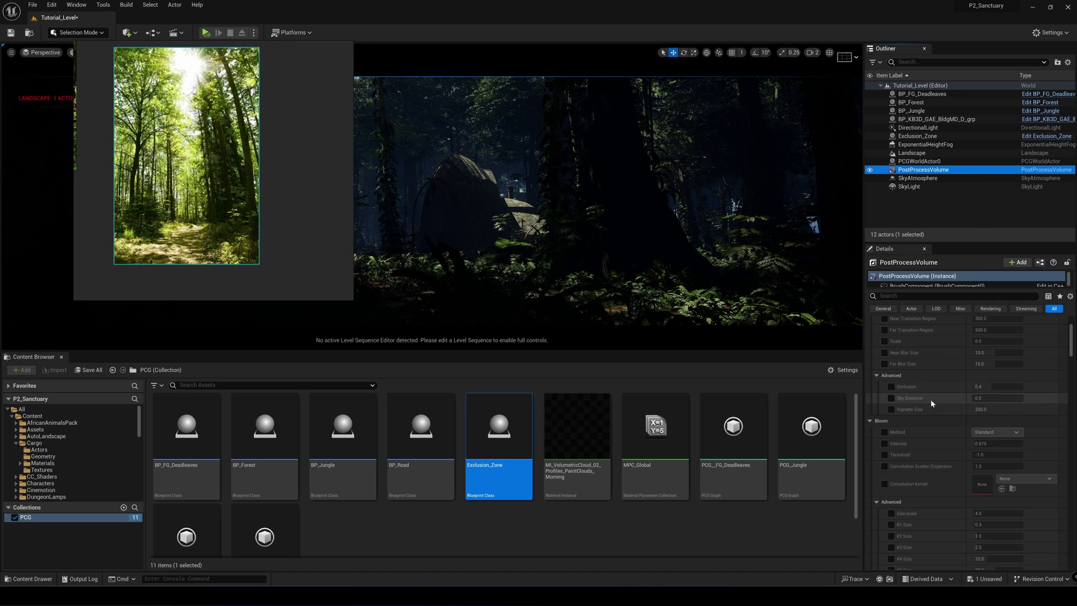
{"action": "left_click", "coordinate": [921, 378]}
{"action": "left_click", "coordinate": [919, 389]}
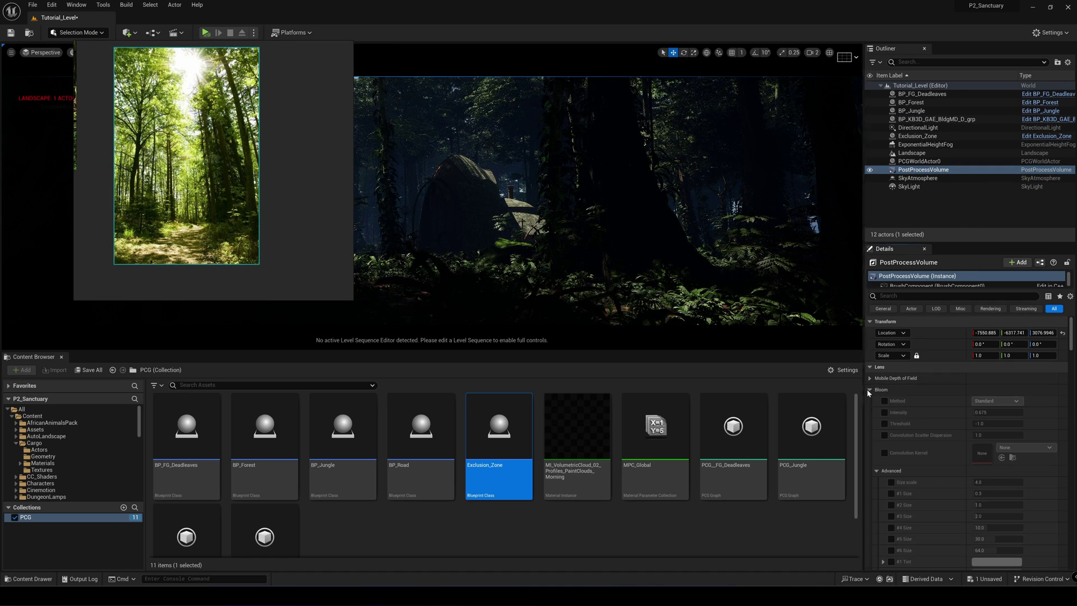
{"action": "left_click", "coordinate": [925, 401]}
{"action": "left_click_drag", "start_coordinate": [979, 423], "coordinate": [996, 423]}
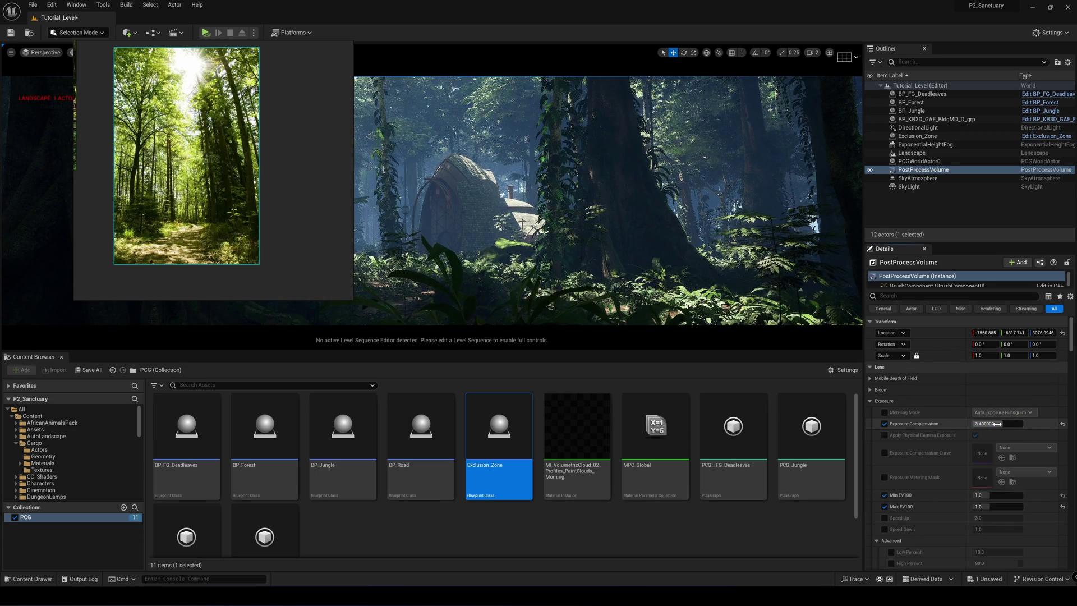
{"action": "left_click_drag", "start_coordinate": [998, 424], "coordinate": [1002, 423]}
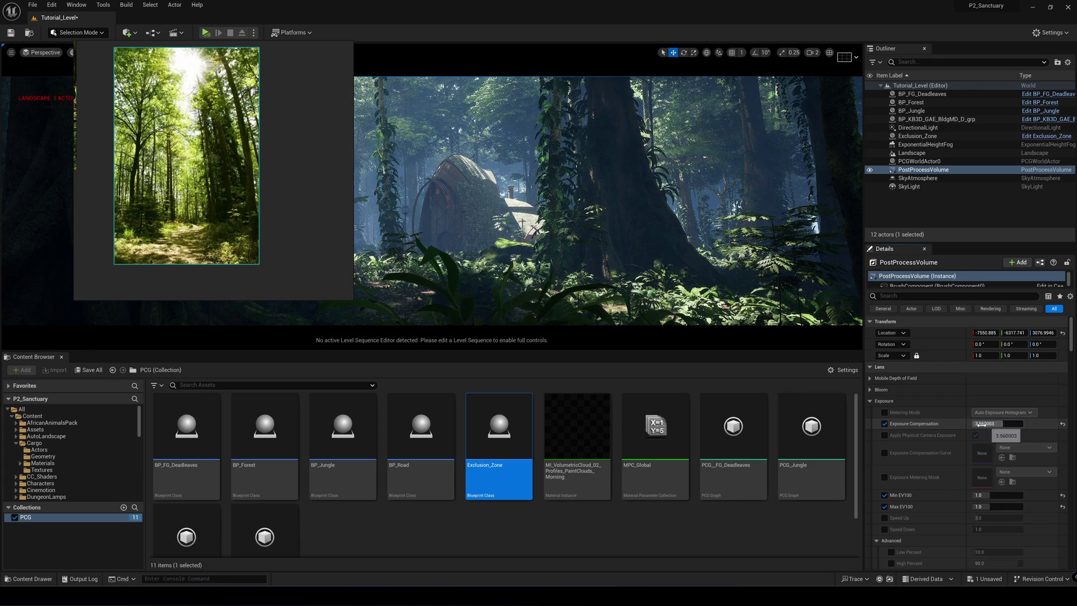
{"action": "left_click_drag", "start_coordinate": [247, 173], "coordinate": [171, 190]}
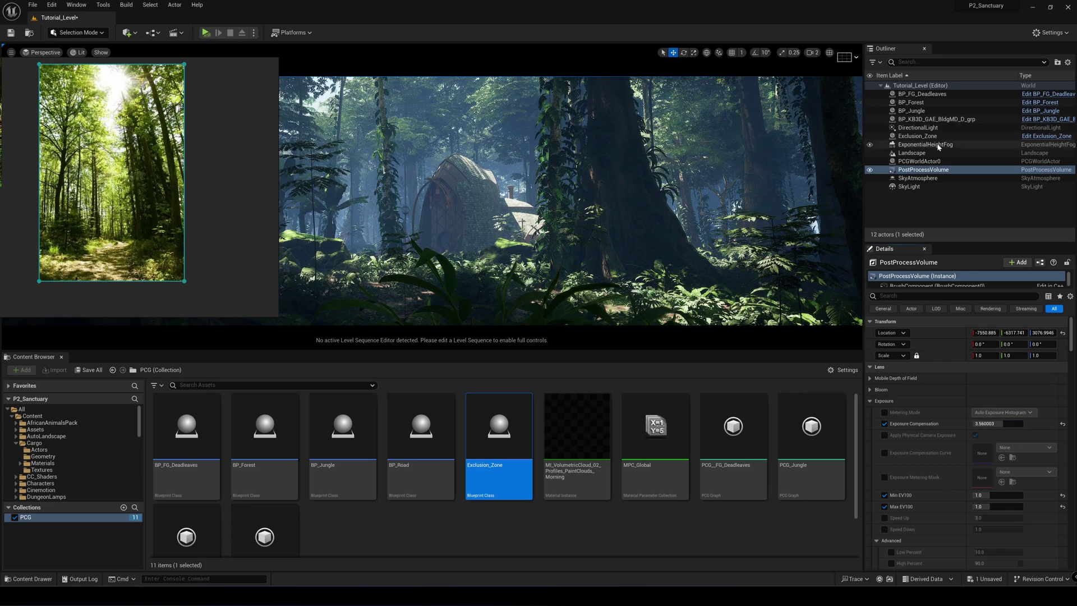
Step: On ExponentialHeightFog, enable Volumetric Fog and lower Fog Density to 0.006667
{"action": "left_click", "coordinate": [953, 144]}
{"action": "left_click_drag", "start_coordinate": [987, 400], "coordinate": [969, 400]}
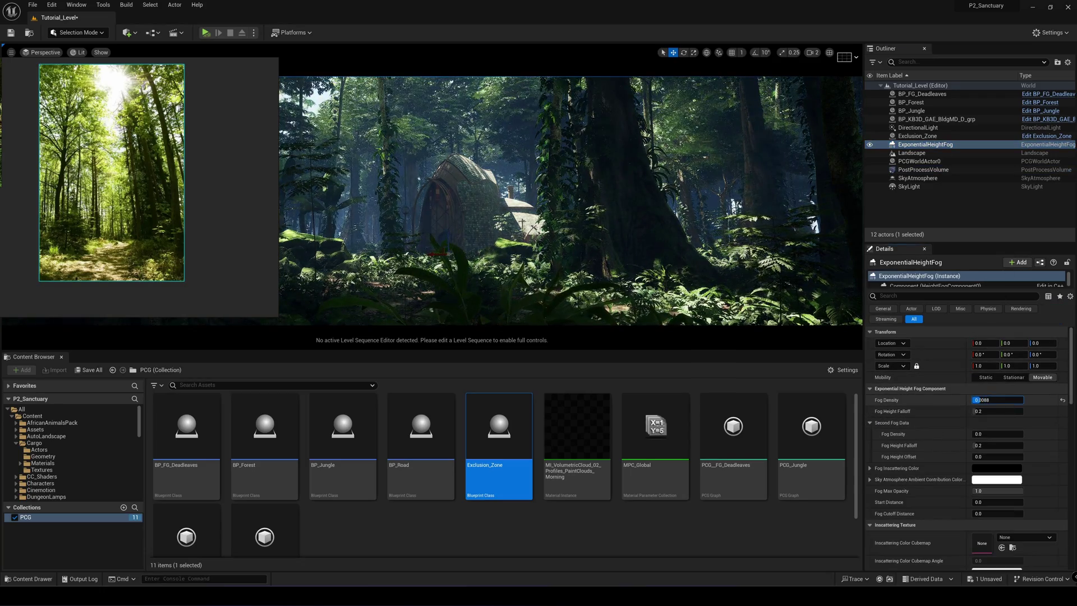
{"action": "scroll", "coordinate": [947, 460], "scroll_direction": "down", "scroll_amount": 10}
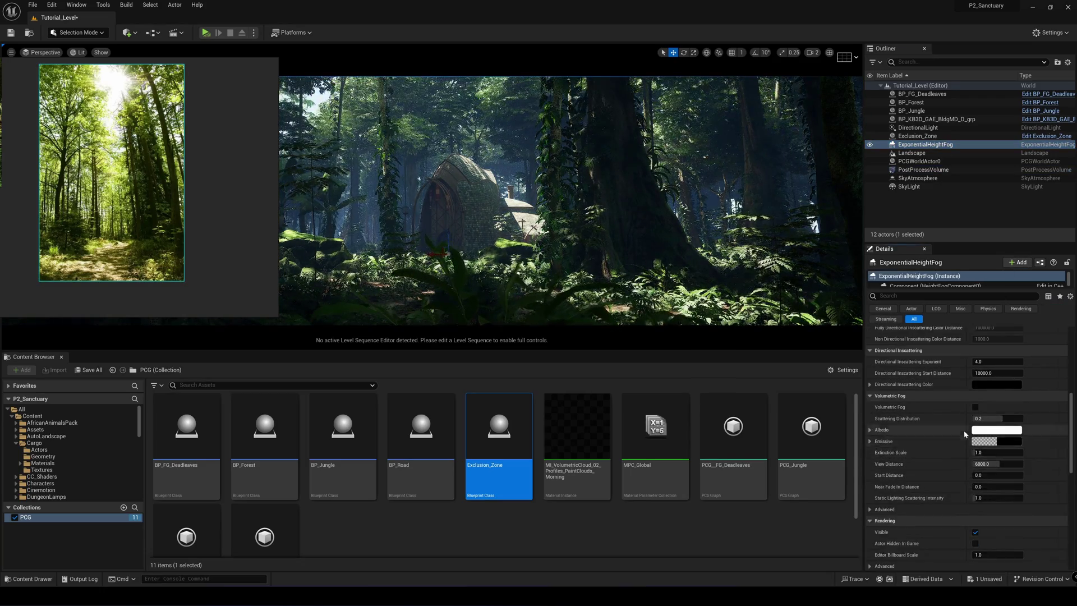
{"action": "left_click", "coordinate": [975, 407]}
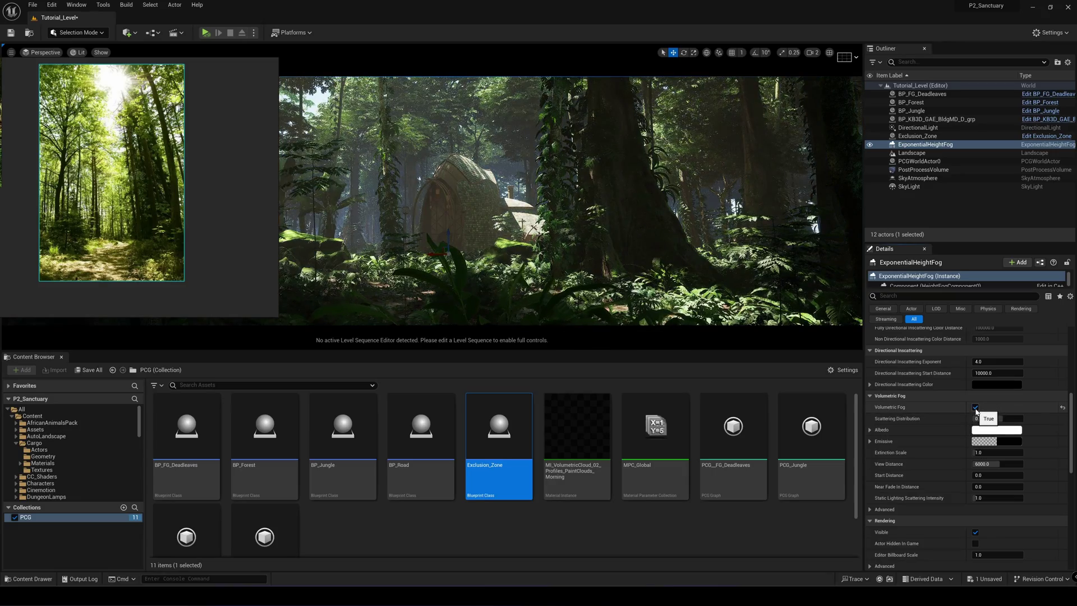
{"action": "scroll", "coordinate": [925, 408], "scroll_direction": "up", "scroll_amount": 10}
{"action": "left_click_drag", "start_coordinate": [968, 402], "coordinate": [944, 402]}
{"action": "mouse_move", "coordinate": [226, 202]}
{"action": "left_mouse_down"}
{"action": "mouse_move", "coordinate": [260, 191]}
{"action": "mouse_move", "coordinate": [239, 195]}
{"action": "left_mouse_up"}
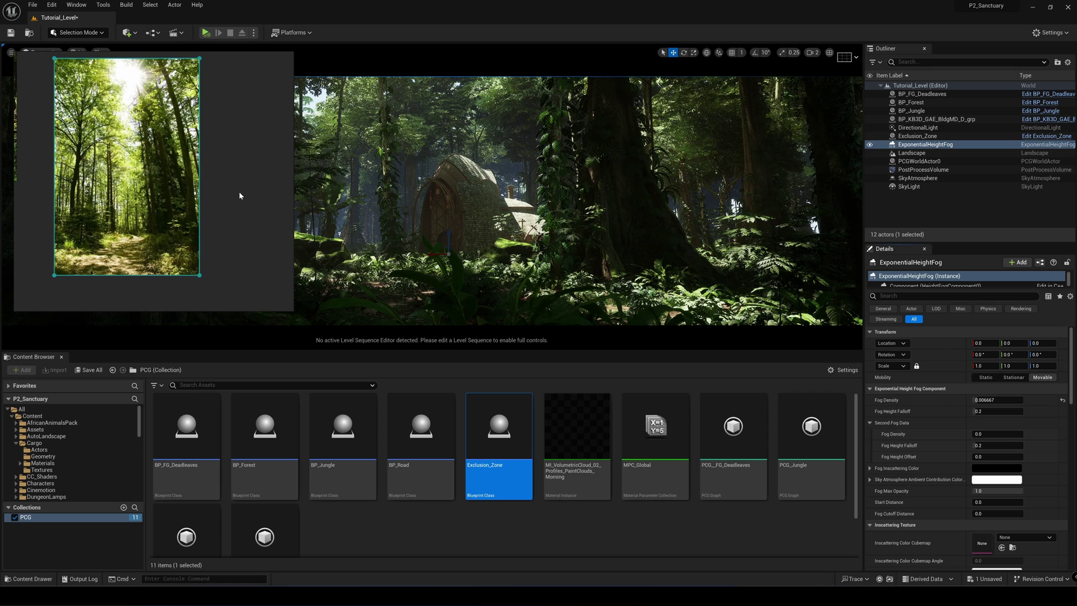
Step: Push the PostProcessVolume's Exposure Compensation above 4
{"action": "left_click", "coordinate": [922, 170]}
{"action": "scroll", "coordinate": [924, 456], "scroll_direction": "down", "scroll_amount": 10}
{"action": "scroll", "coordinate": [958, 354], "scroll_direction": "up", "scroll_amount": 1}
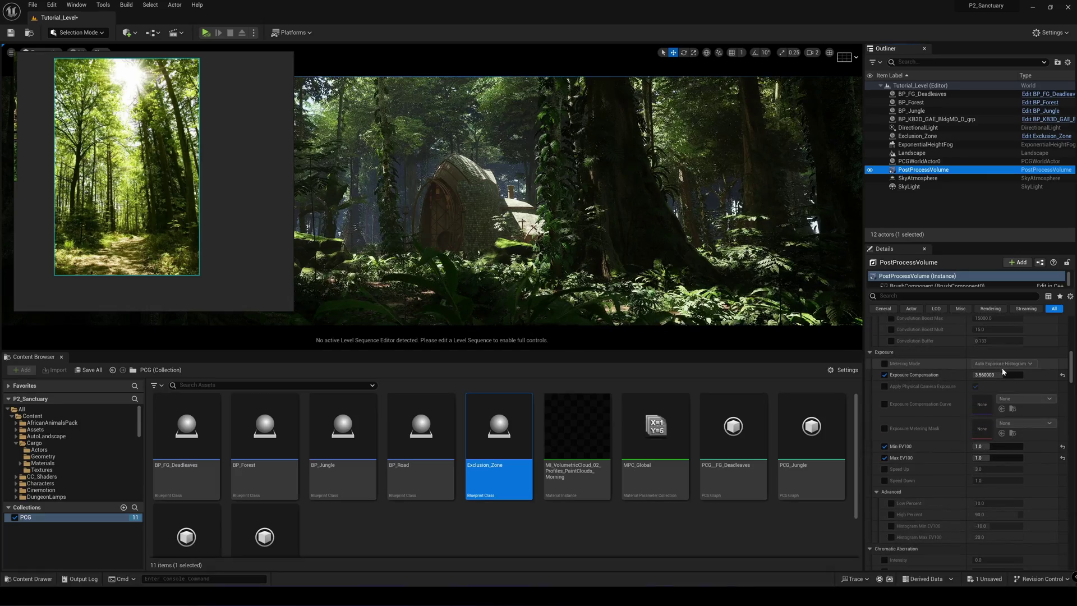
{"action": "left_click_drag", "start_coordinate": [1001, 374], "coordinate": [1035, 374]}
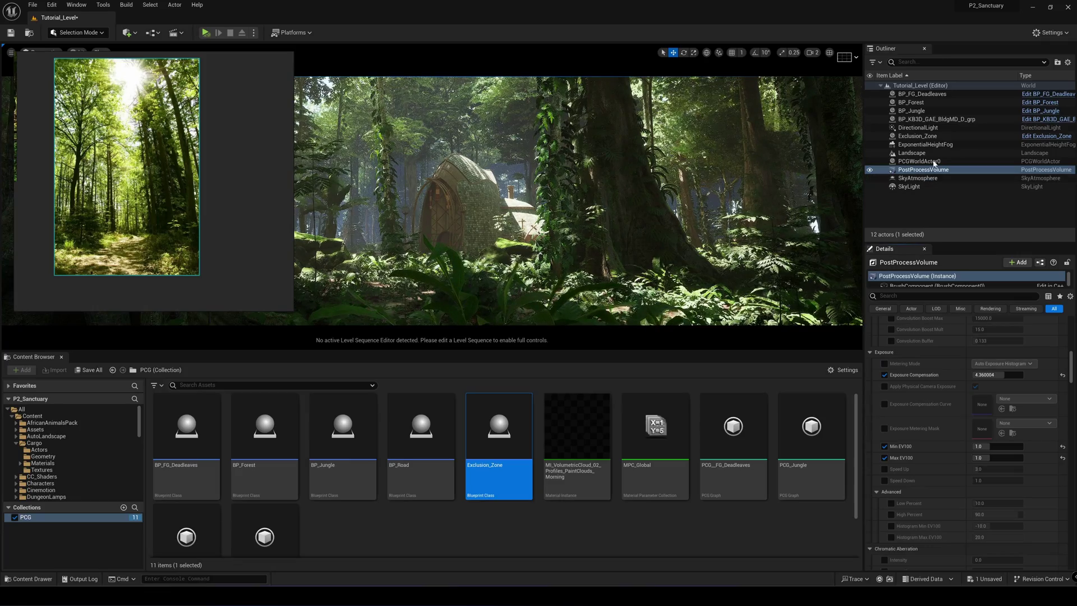
Step: Check the height fog settings, then select the DirectionalLight to show its details
{"action": "left_click", "coordinate": [923, 146]}
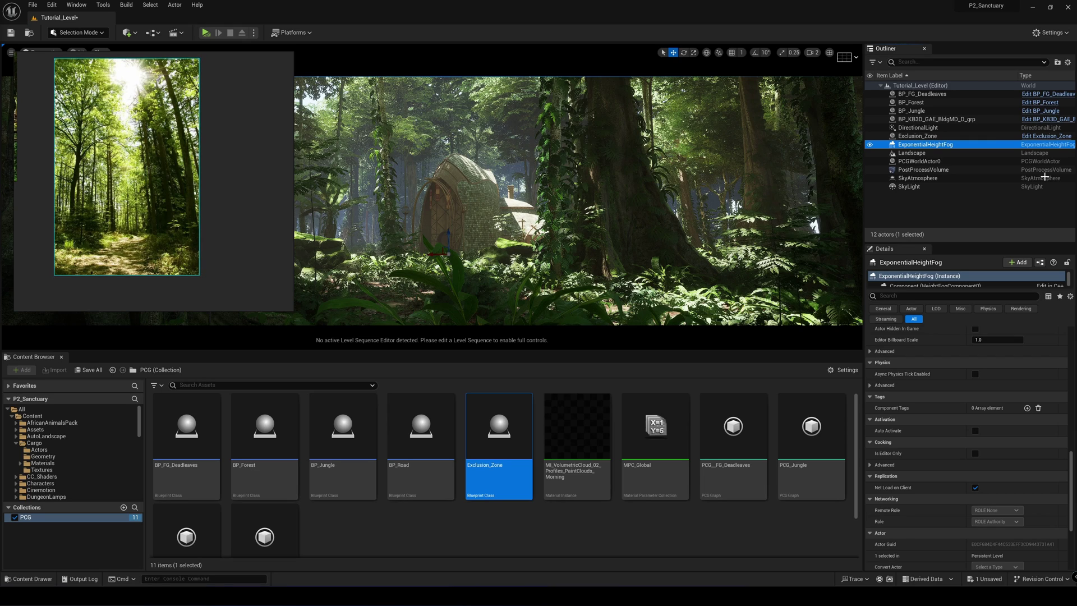
{"action": "scroll", "coordinate": [997, 356], "scroll_direction": "up", "scroll_amount": 4}
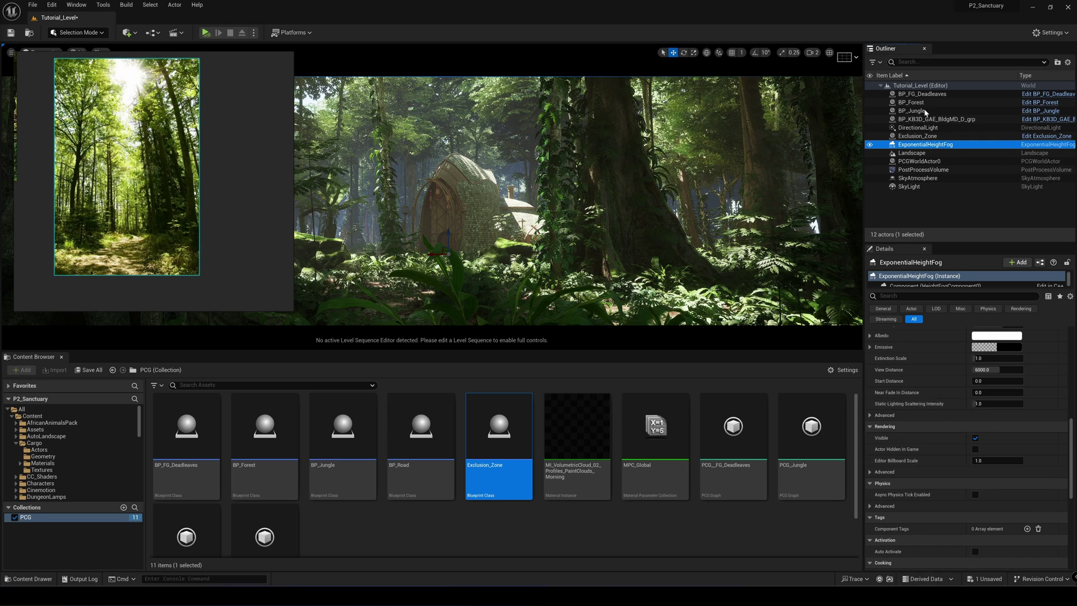
{"action": "left_click", "coordinate": [917, 127]}
Step: Set the DirectionalLight's Indirect Lighting Intensity to 2.0
{"action": "scroll", "coordinate": [944, 431], "scroll_direction": "up", "scroll_amount": 1}
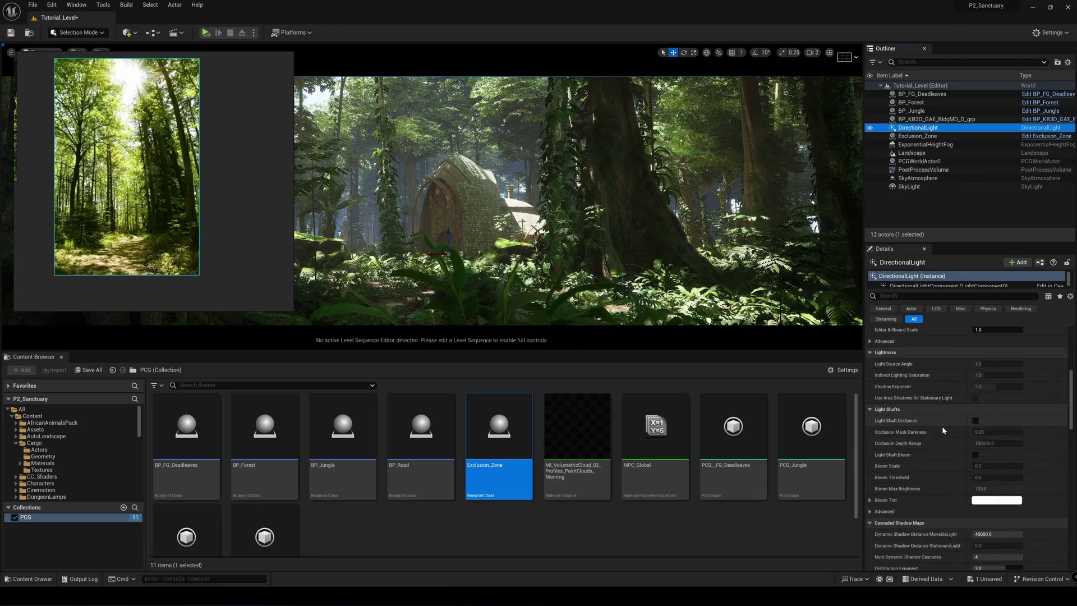
{"action": "scroll", "coordinate": [942, 429], "scroll_direction": "up", "scroll_amount": 5}
{"action": "left_click", "coordinate": [985, 411]}
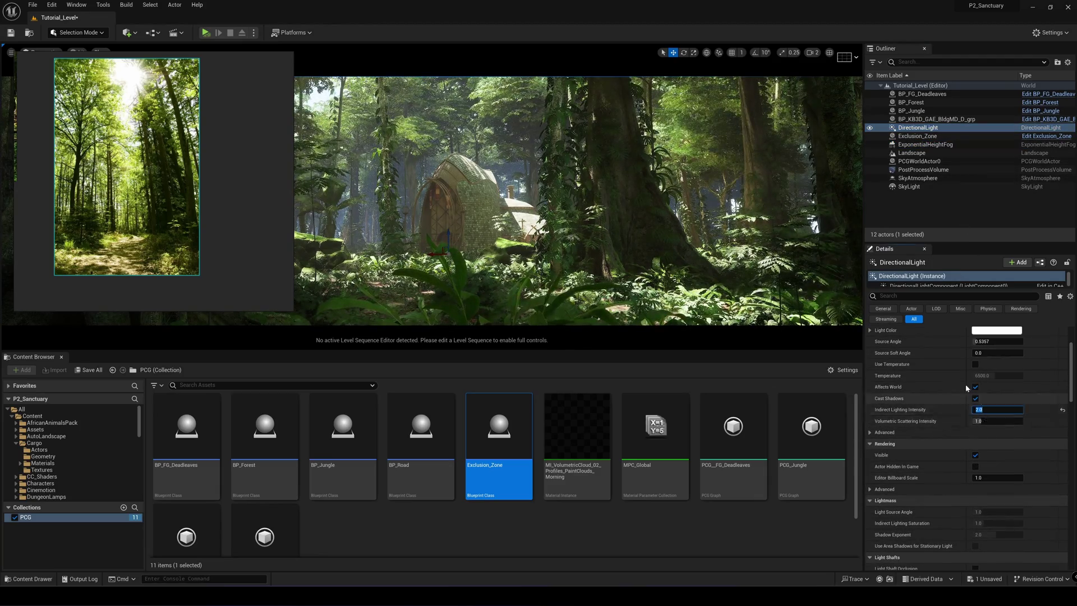
{"action": "key", "text": "Return"}
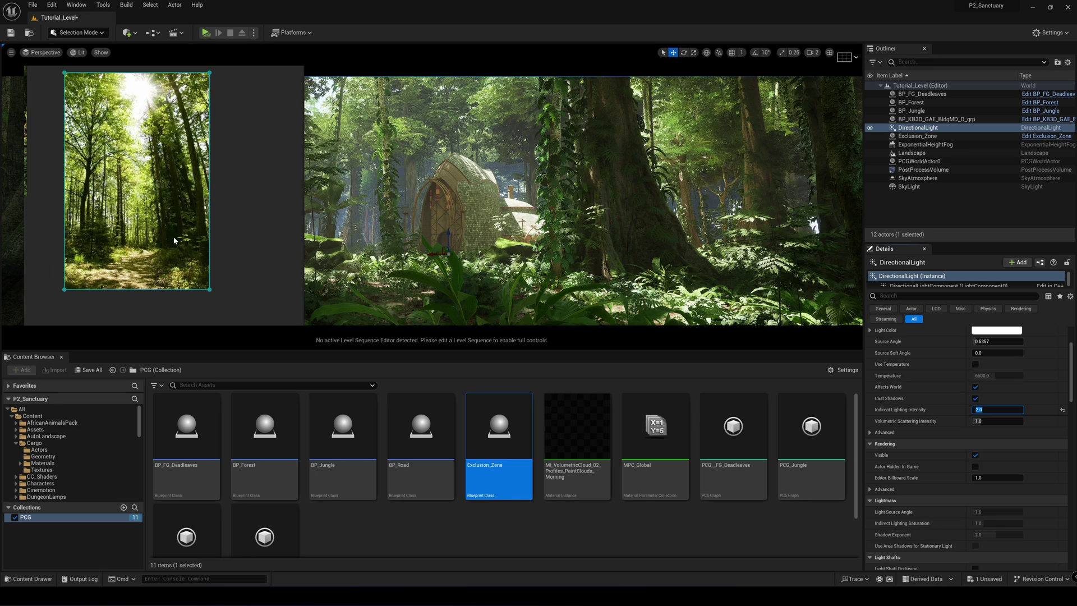
{"action": "left_click", "coordinate": [922, 170]}
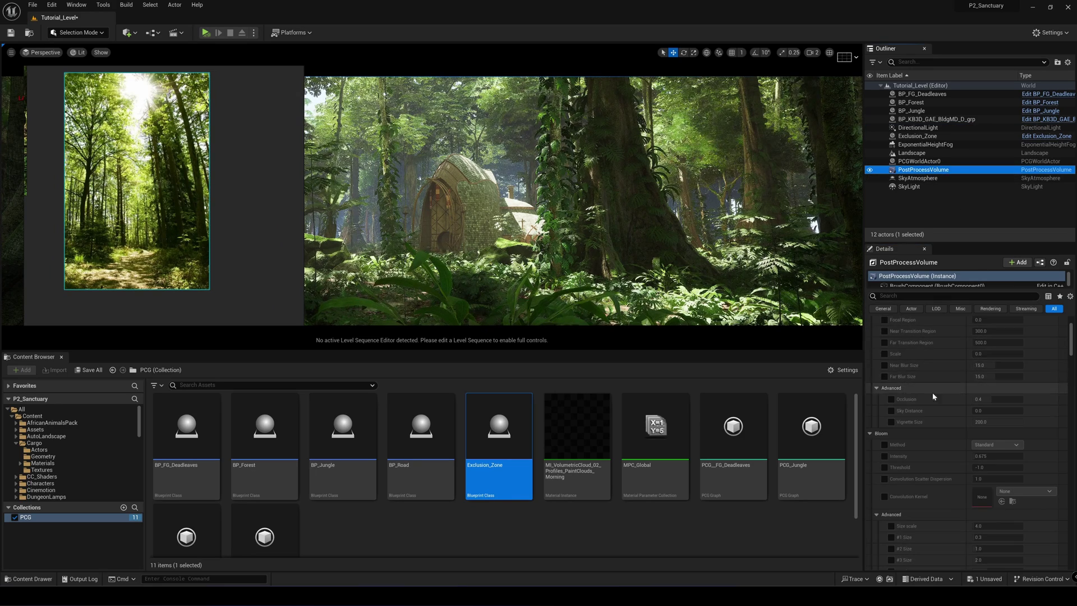
{"action": "scroll", "coordinate": [937, 395], "scroll_direction": "down", "scroll_amount": 10}
{"action": "scroll", "coordinate": [936, 395], "scroll_direction": "down", "scroll_amount": 10}
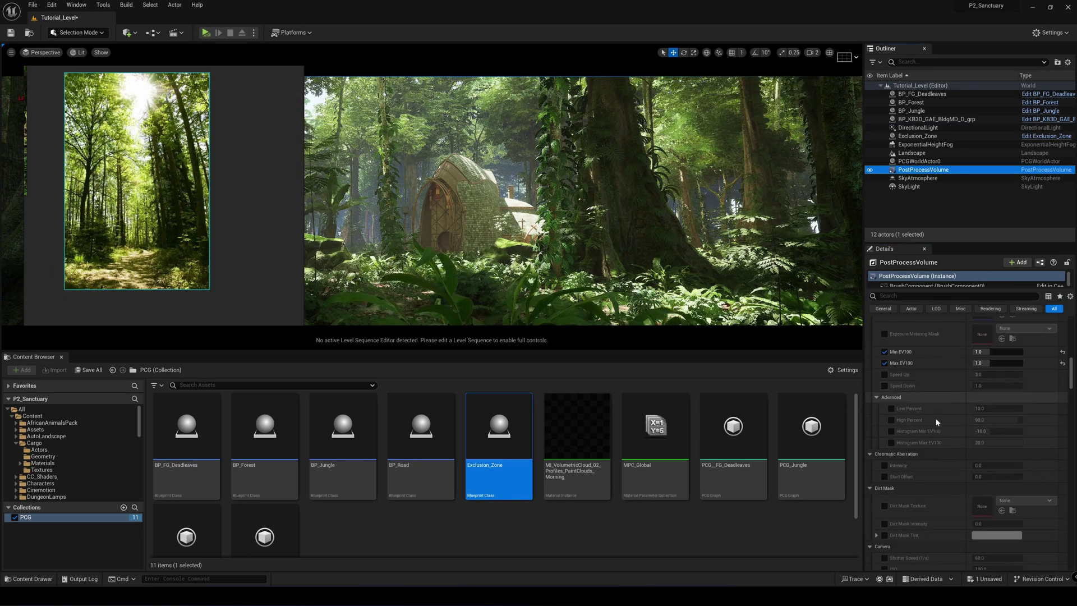
{"action": "scroll", "coordinate": [911, 441], "scroll_direction": "down", "scroll_amount": 10}
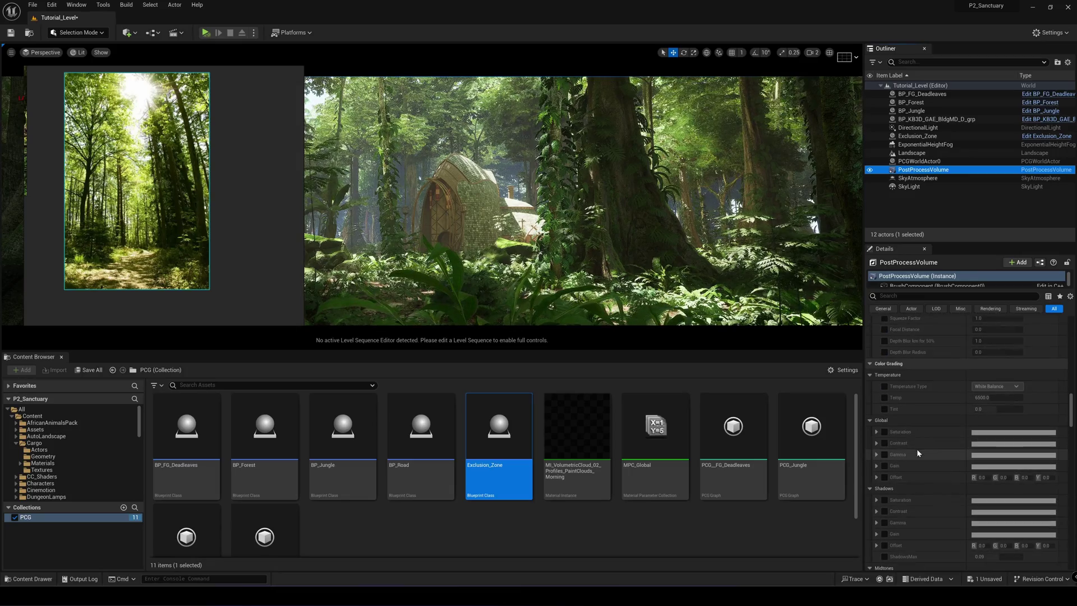
{"action": "scroll", "coordinate": [903, 431], "scroll_direction": "down", "scroll_amount": 2}
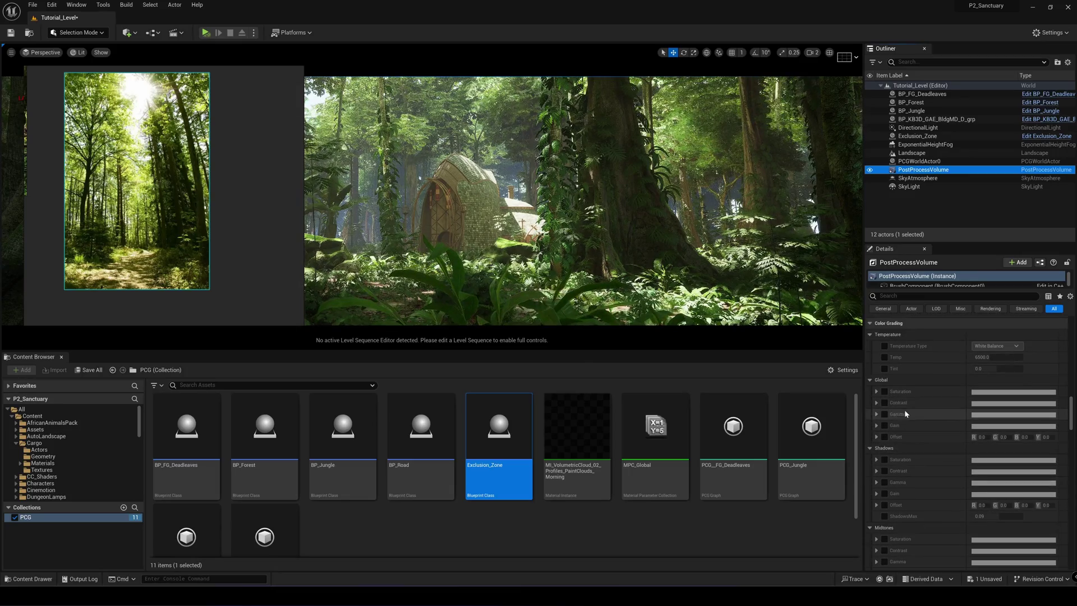
{"action": "scroll", "coordinate": [894, 427], "scroll_direction": "down", "scroll_amount": 6}
{"action": "scroll", "coordinate": [886, 433], "scroll_direction": "down", "scroll_amount": 1}
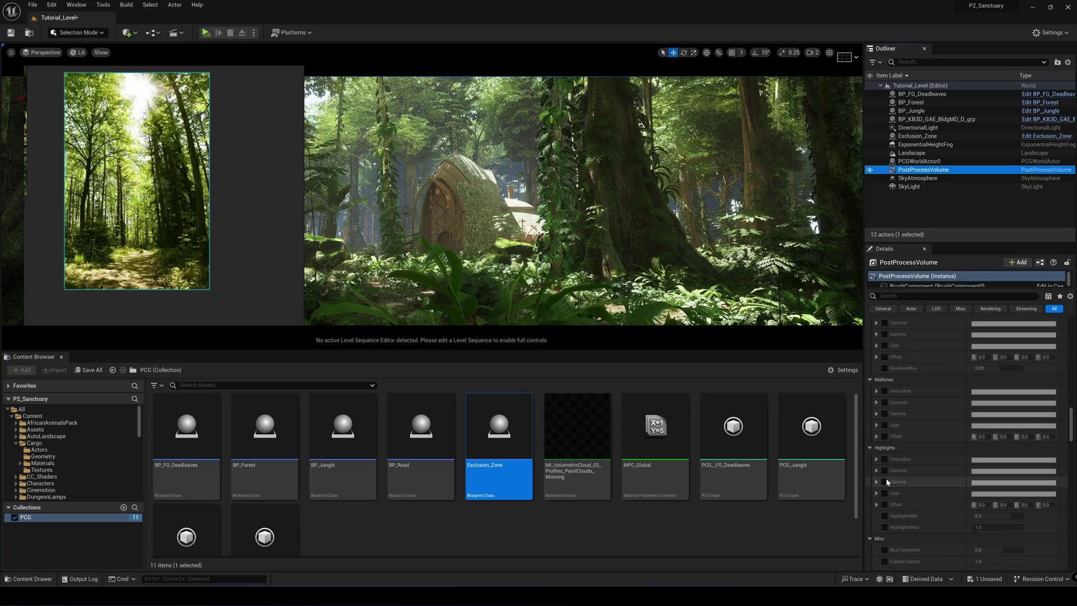
{"action": "left_click", "coordinate": [885, 482]}
{"action": "left_click", "coordinate": [876, 481]}
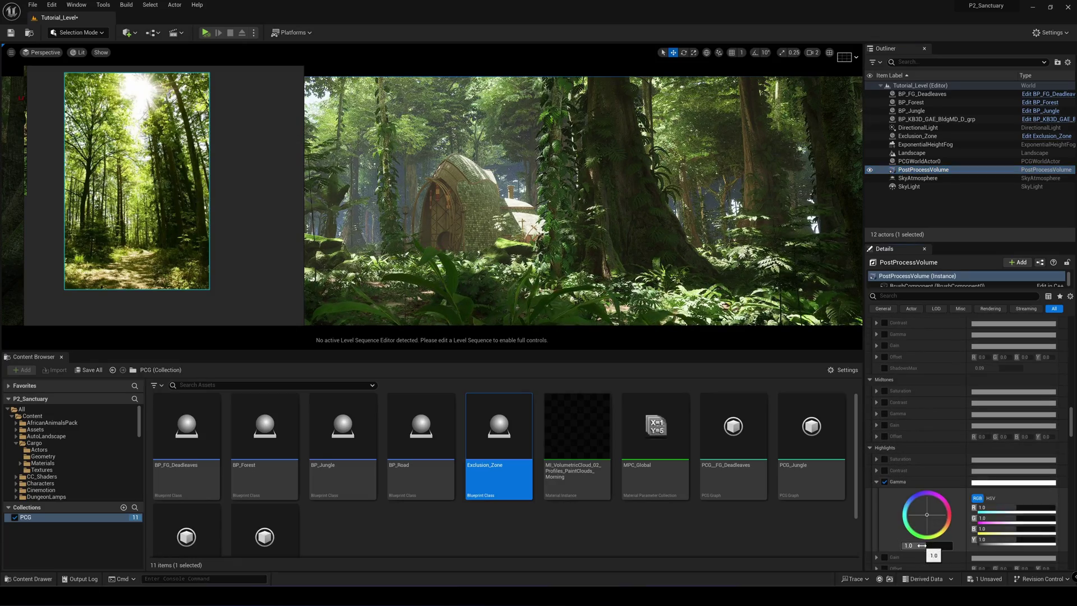
{"action": "left_click_drag", "start_coordinate": [921, 516], "coordinate": [917, 509]}
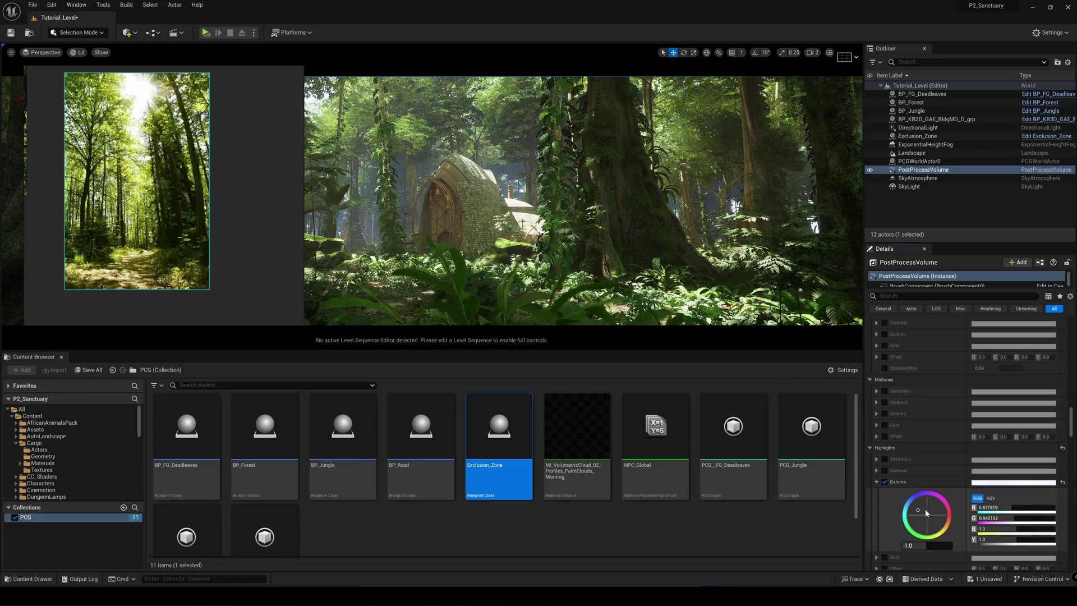
{"action": "left_click_drag", "start_coordinate": [926, 512], "coordinate": [908, 511]}
{"action": "left_click", "coordinate": [885, 481]}
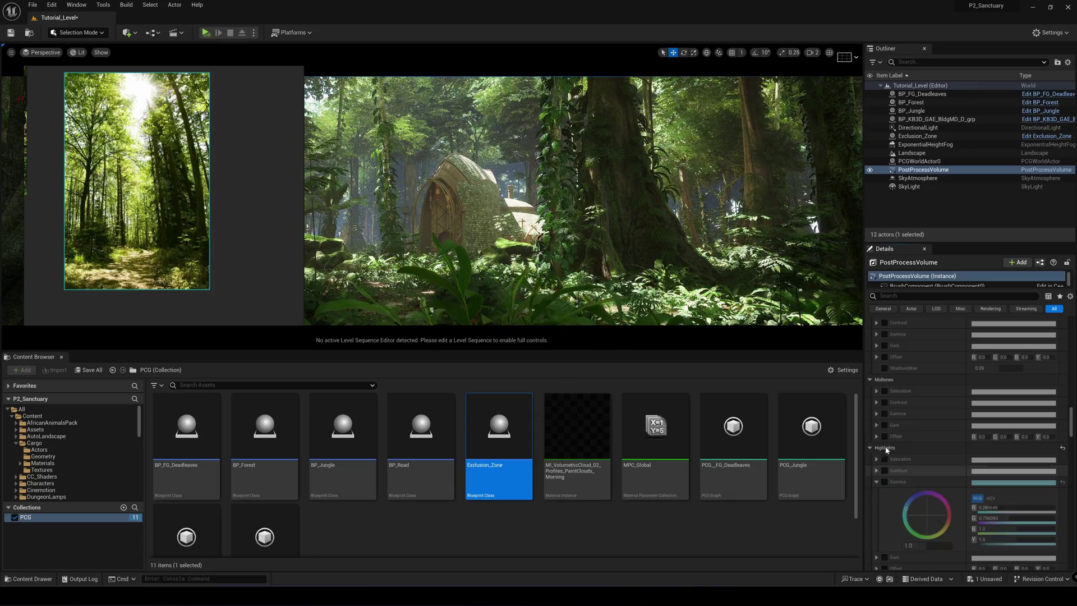
{"action": "left_click", "coordinate": [877, 414]}
{"action": "left_click", "coordinate": [885, 413]}
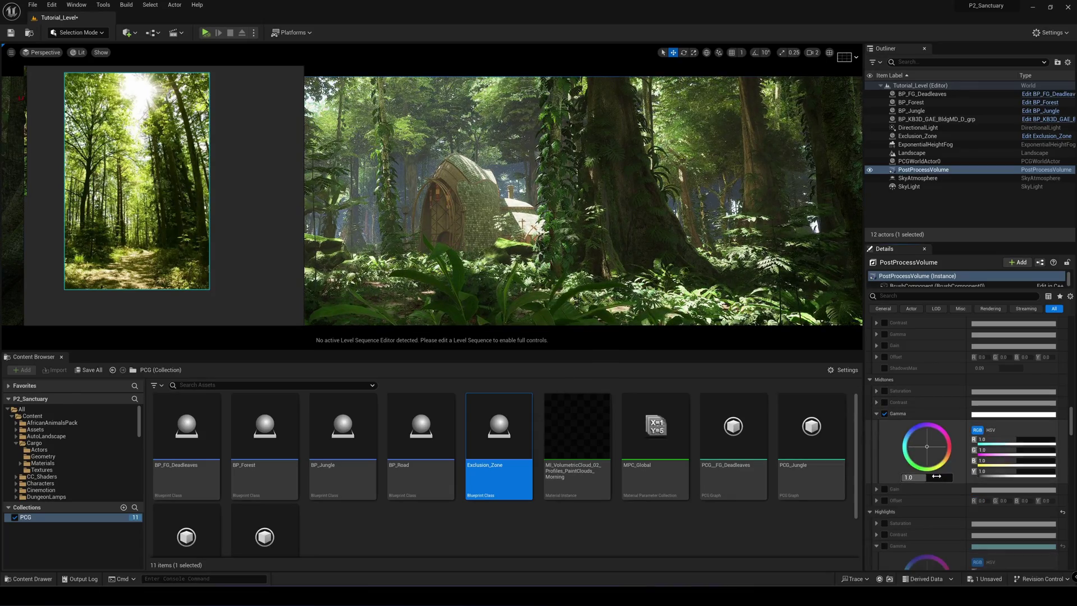
{"action": "left_click_drag", "start_coordinate": [928, 478], "coordinate": [938, 451]}
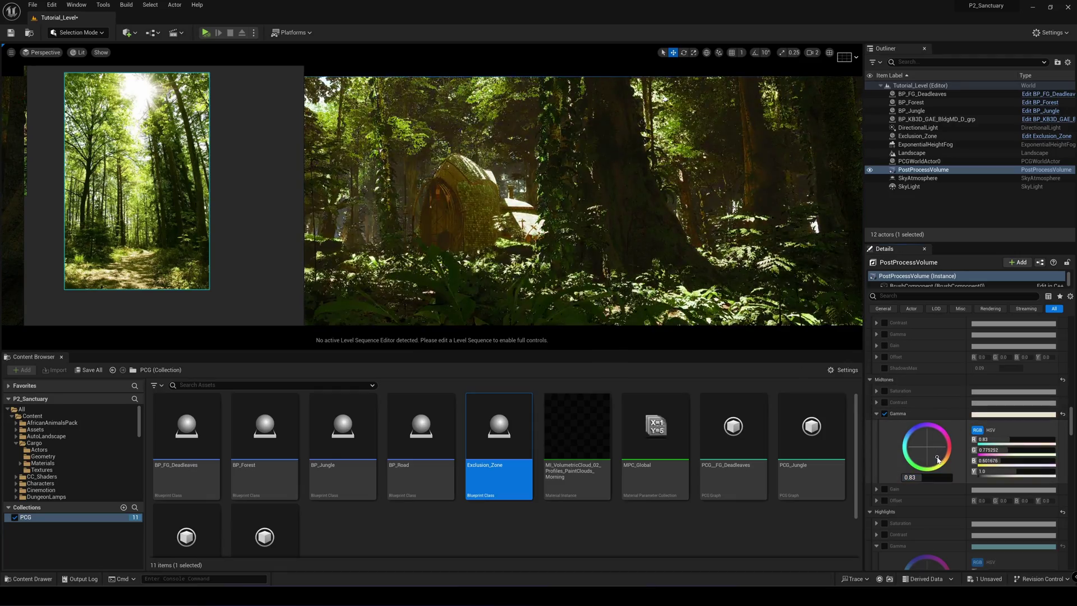
{"action": "left_click_drag", "start_coordinate": [937, 451], "coordinate": [936, 457]}
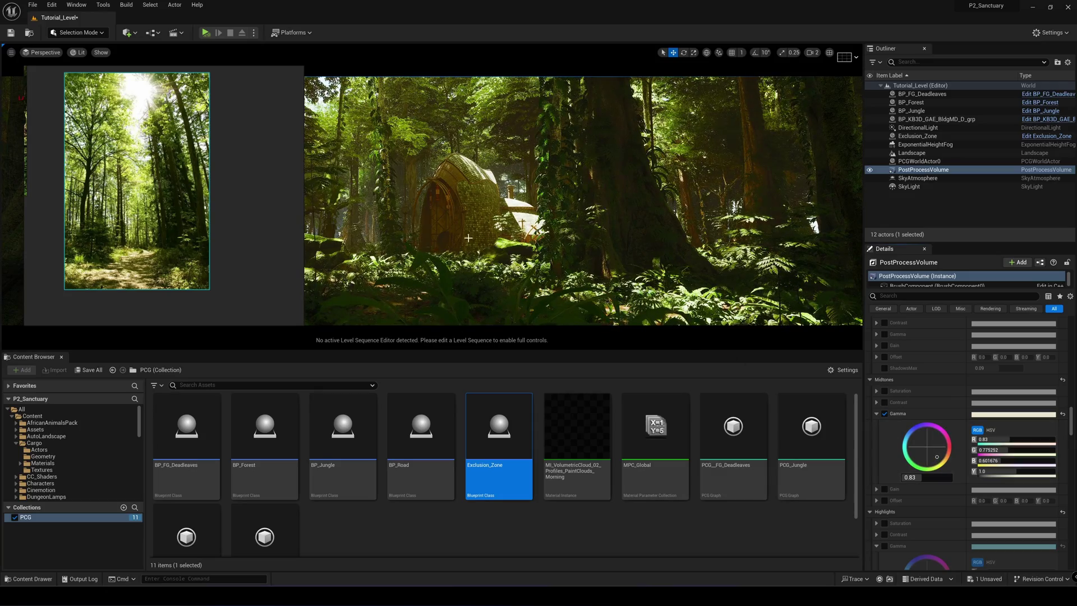
{"action": "left_click", "coordinate": [1062, 413]}
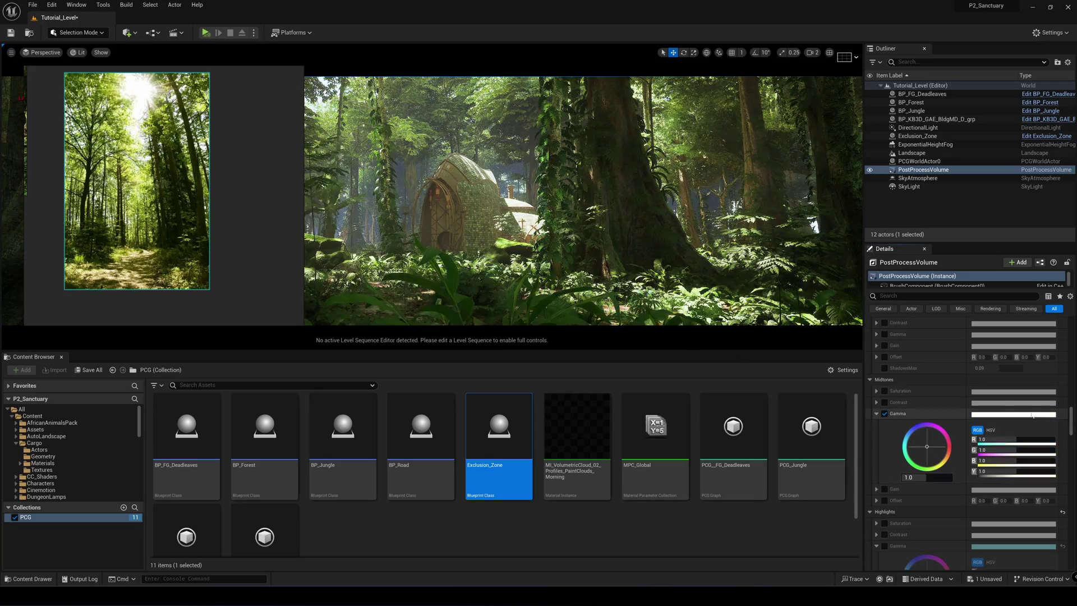
{"action": "left_click", "coordinate": [885, 414]}
{"action": "left_click", "coordinate": [875, 414]}
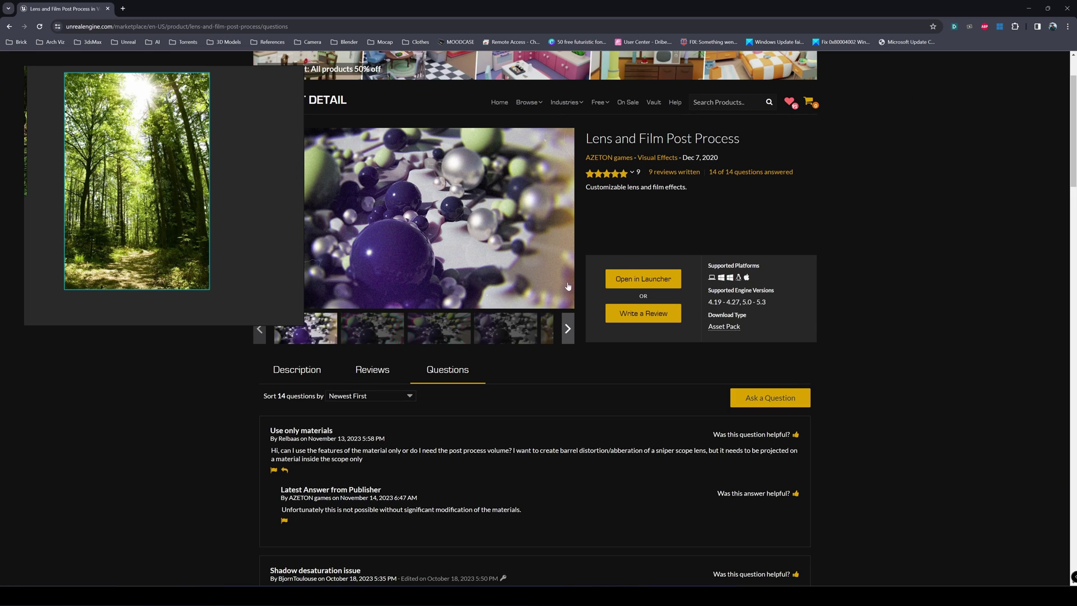
Step: Close the Marketplace browser tab to get back to the Tutorial_Level jungle scene
{"action": "left_click", "coordinate": [107, 9]}
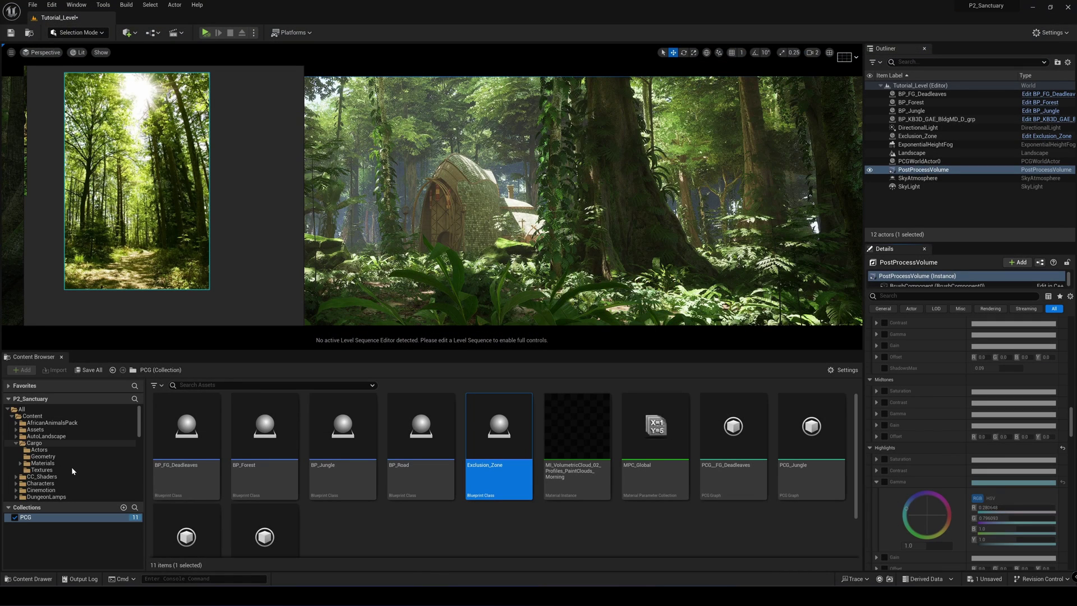
Step: Drag the LensAndFilmPostProcess Blueprint from LensAndFilmPostProcess > Blueprints into the Tutorial_Level viewport
{"action": "scroll", "coordinate": [73, 468], "scroll_direction": "down", "scroll_amount": 2}
{"action": "scroll", "coordinate": [77, 472], "scroll_direction": "down", "scroll_amount": 5}
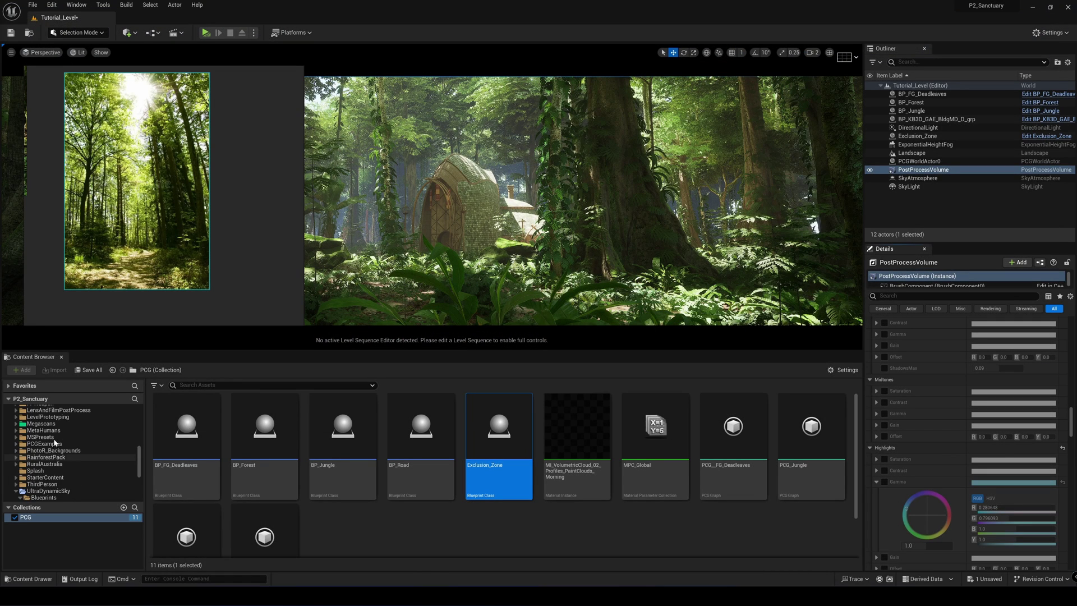
{"action": "left_click", "coordinate": [59, 423]}
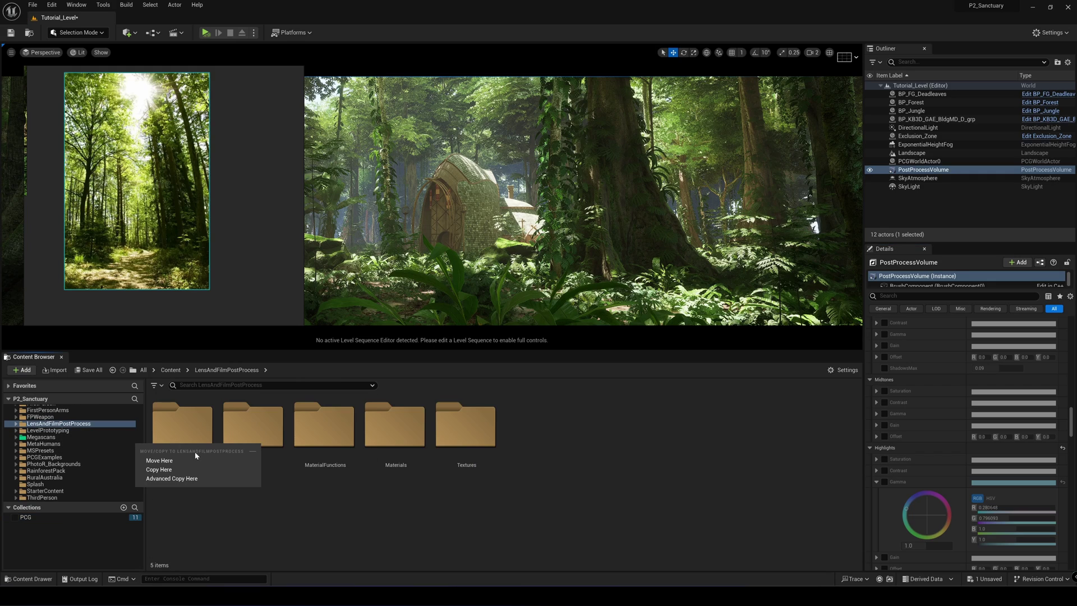
{"action": "left_click", "coordinate": [182, 429]}
{"action": "double_click", "coordinate": [182, 429]}
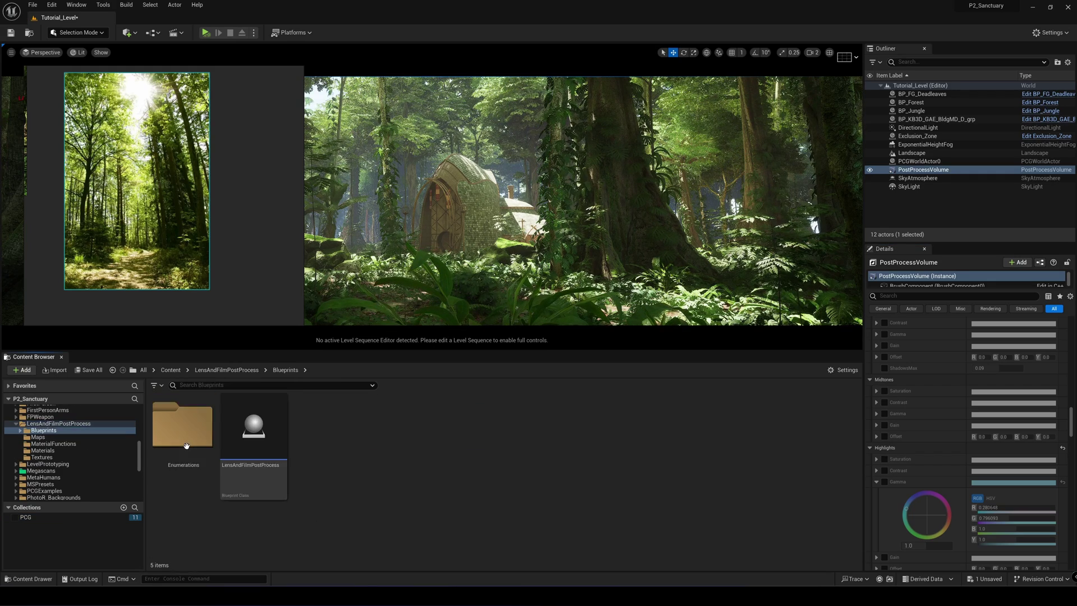
{"action": "left_click_drag", "start_coordinate": [284, 465], "coordinate": [474, 171]}
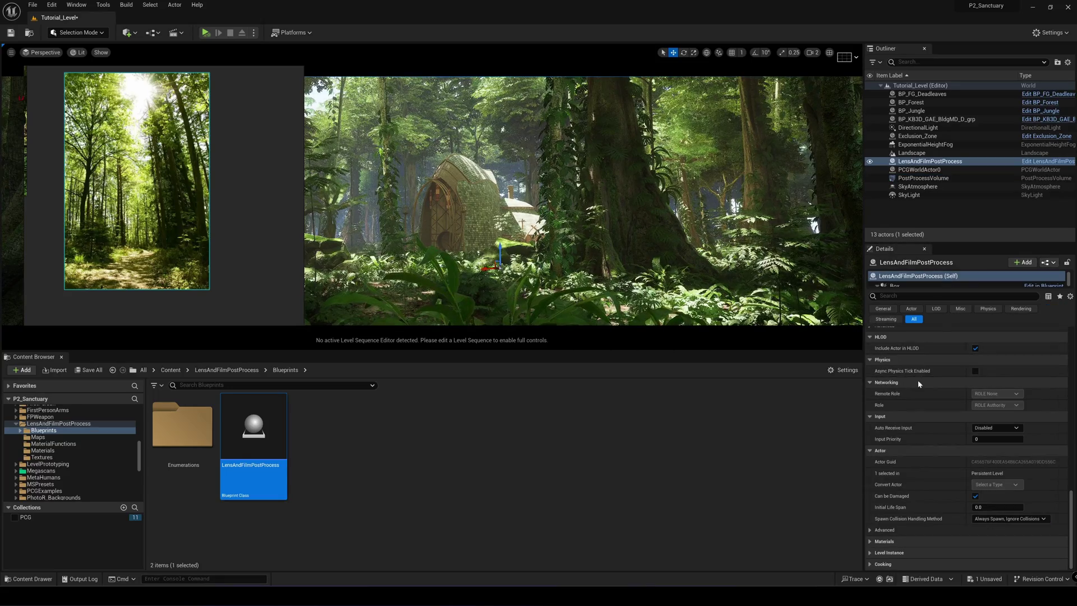
{"action": "scroll", "coordinate": [917, 382], "scroll_direction": "up", "scroll_amount": 10}
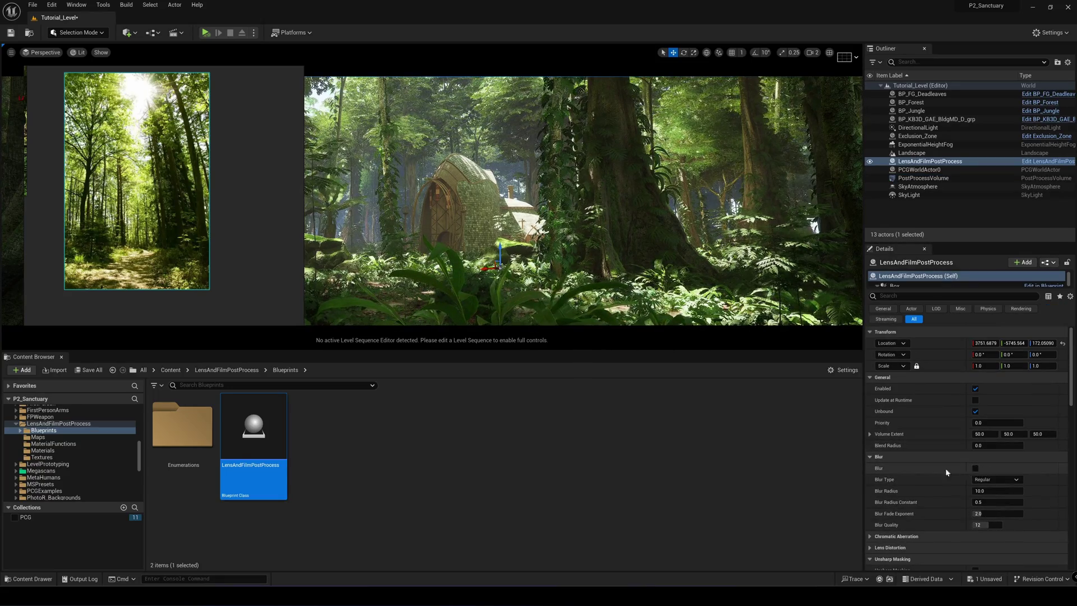
Step: Enable Blur on the LensAndFilmPostProcess actor and set its Blur Radius from 10.0 to 5.0
{"action": "left_click", "coordinate": [870, 378]}
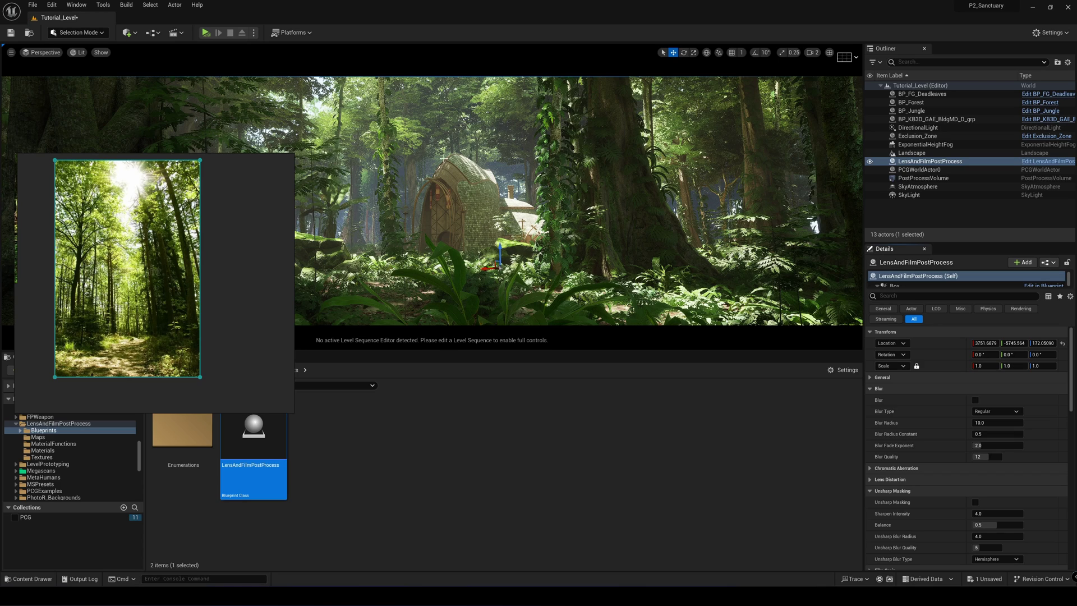
{"action": "left_click", "coordinate": [975, 399]}
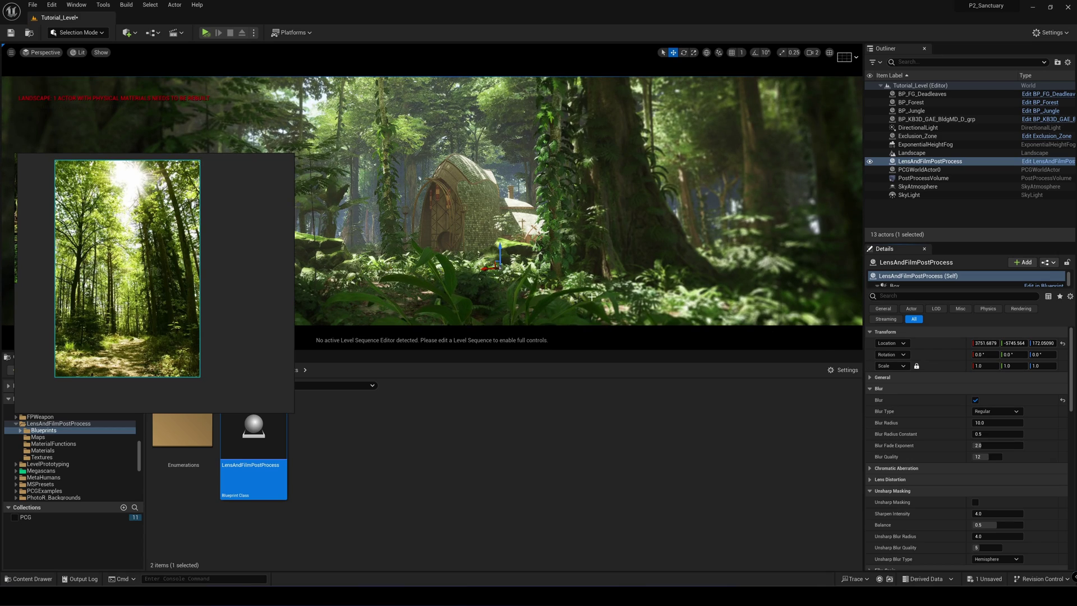
{"action": "left_click_drag", "start_coordinate": [990, 422], "coordinate": [969, 423]}
{"action": "type", "text": "5"}
{"action": "key", "text": "Return"}
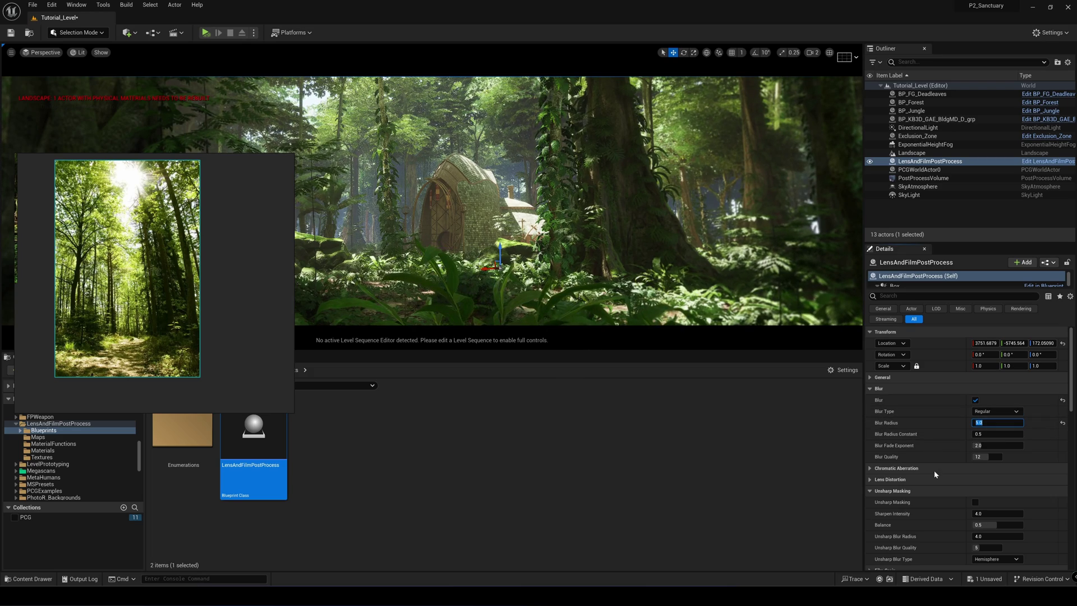
Step: Collapse the Blur and Chromatic Aberration groups, and switch Lens Distortion on before collapsing it
{"action": "scroll", "coordinate": [943, 465], "scroll_direction": "down", "scroll_amount": 2}
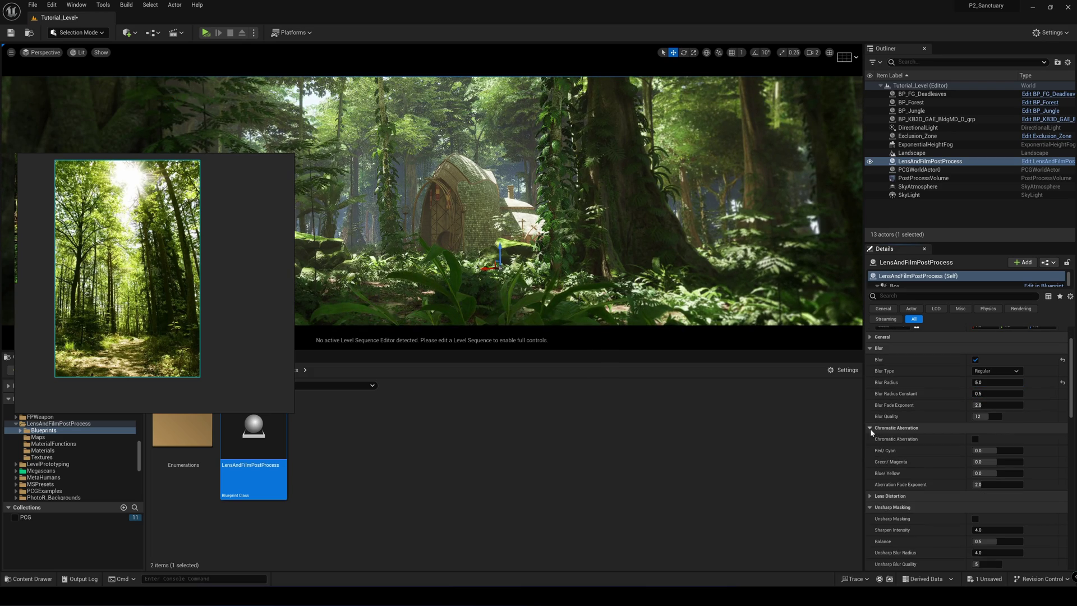
{"action": "left_click", "coordinate": [931, 431]}
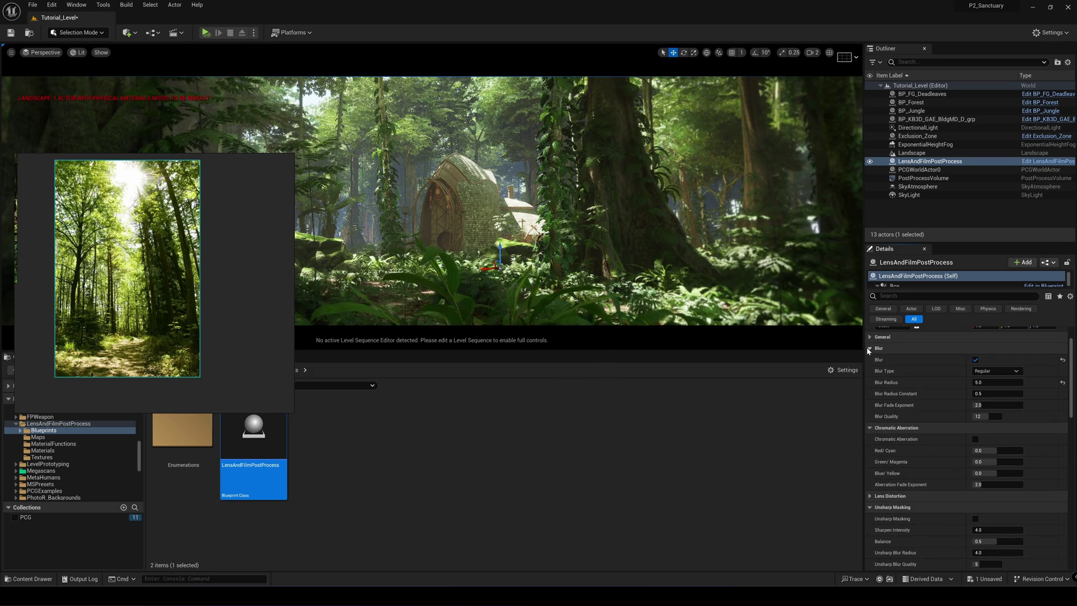
{"action": "left_click", "coordinate": [868, 348]}
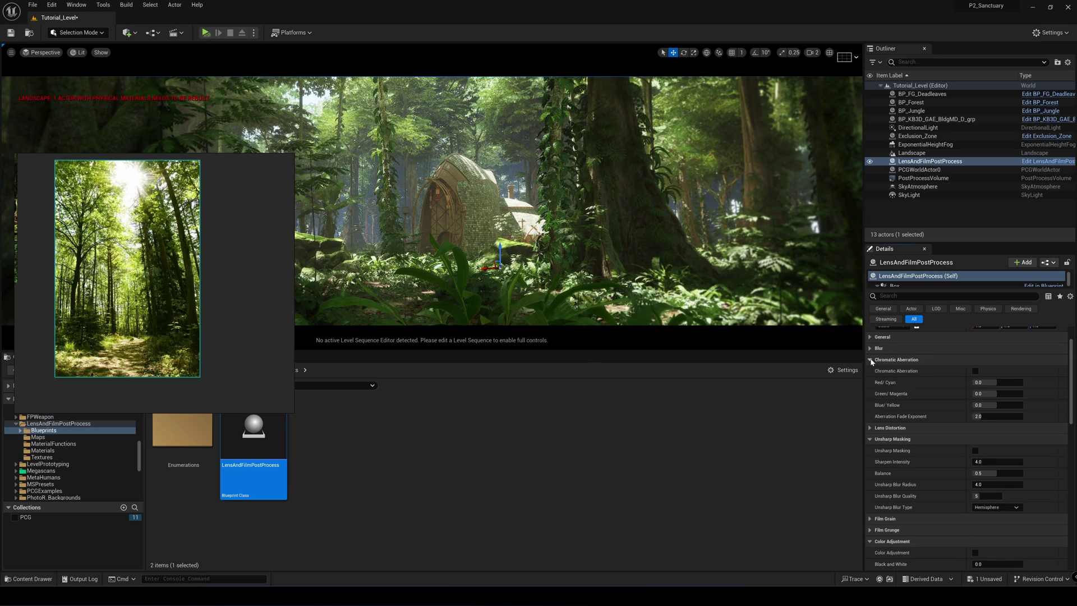
{"action": "left_click", "coordinate": [870, 360]}
{"action": "left_click", "coordinate": [869, 371]}
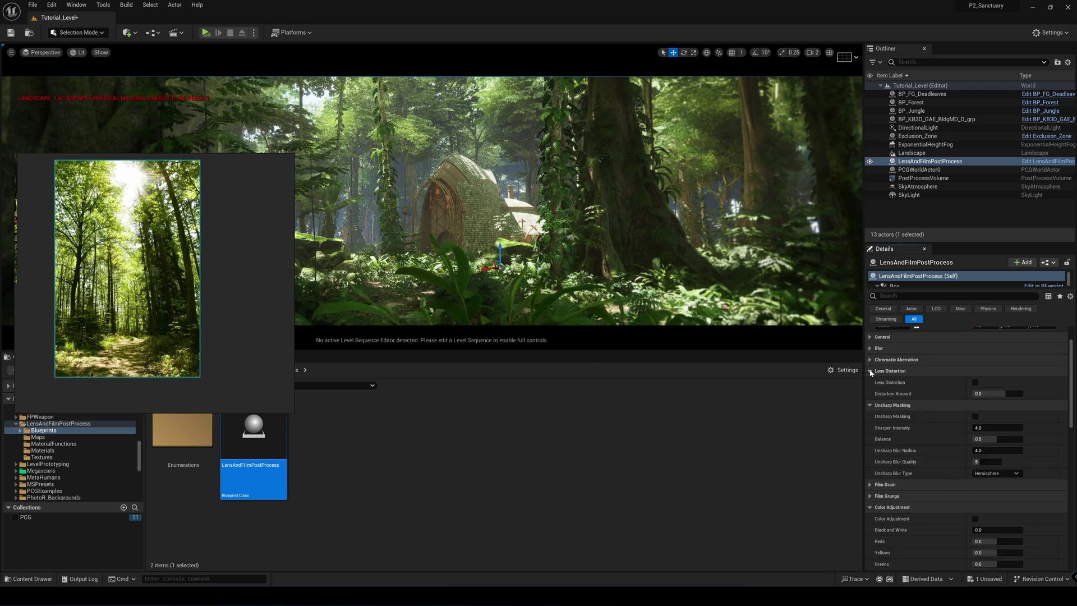
{"action": "left_click", "coordinate": [975, 382]}
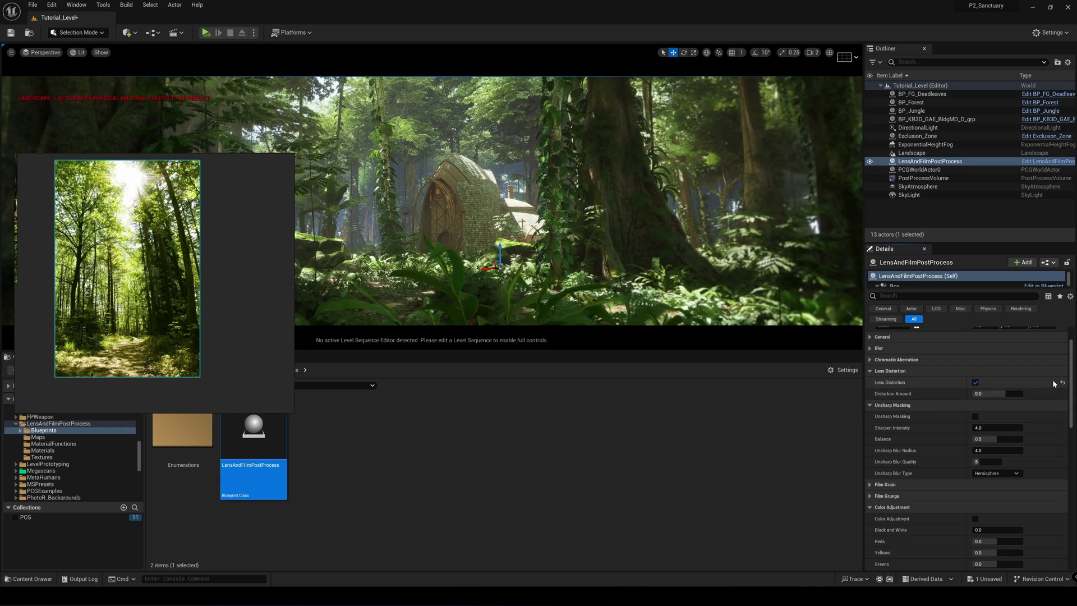
{"action": "left_click", "coordinate": [977, 371]}
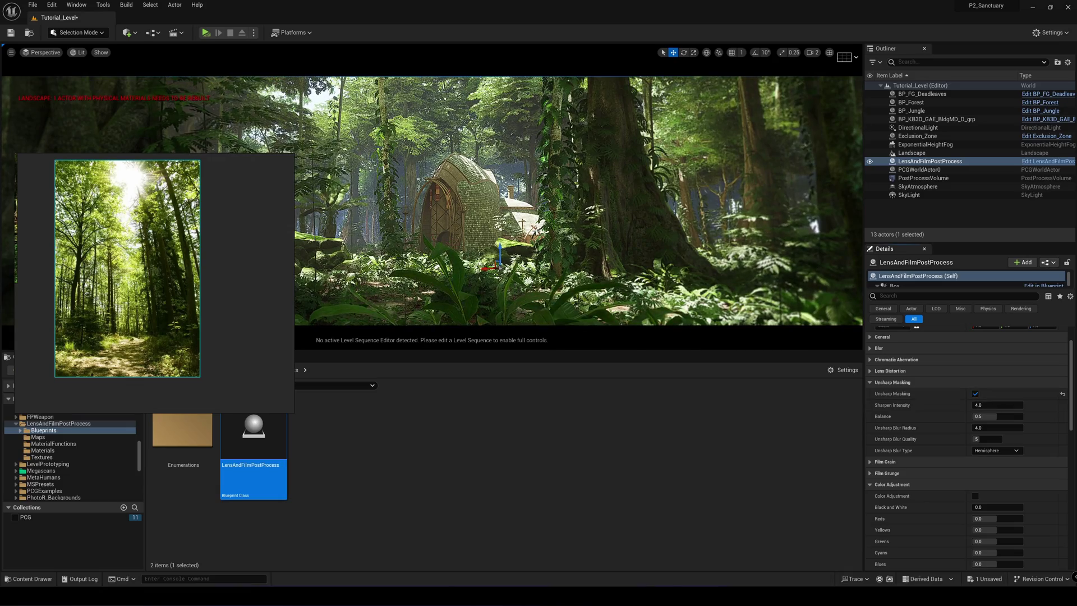
Step: Leave Unsharp Masking turned off, and collapse the Unsharp Masking and Film Grain groups
{"action": "key", "text": "e"}
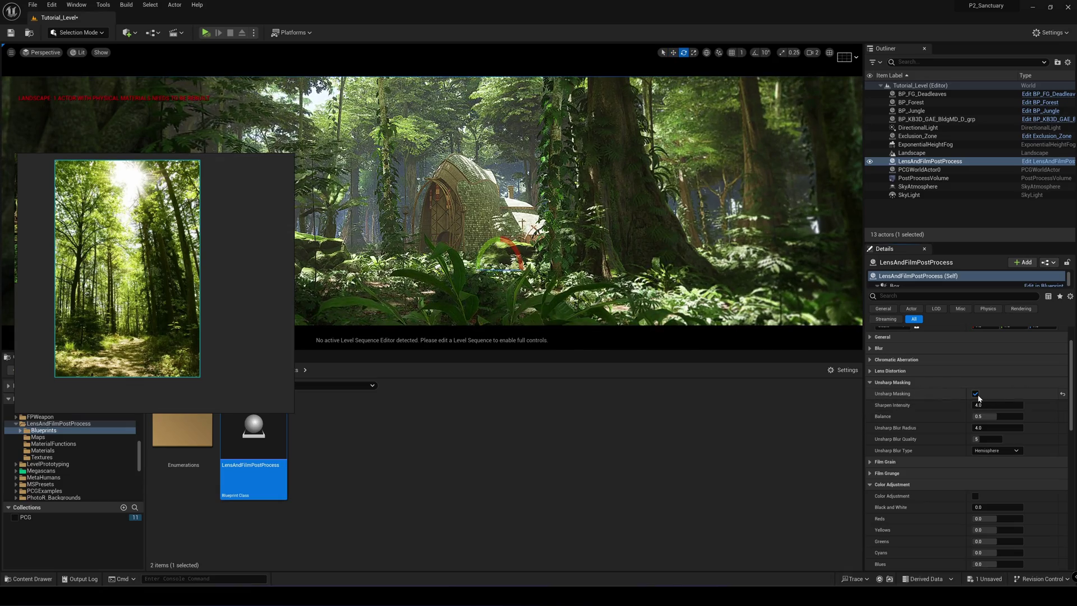
{"action": "left_click", "coordinate": [976, 393]}
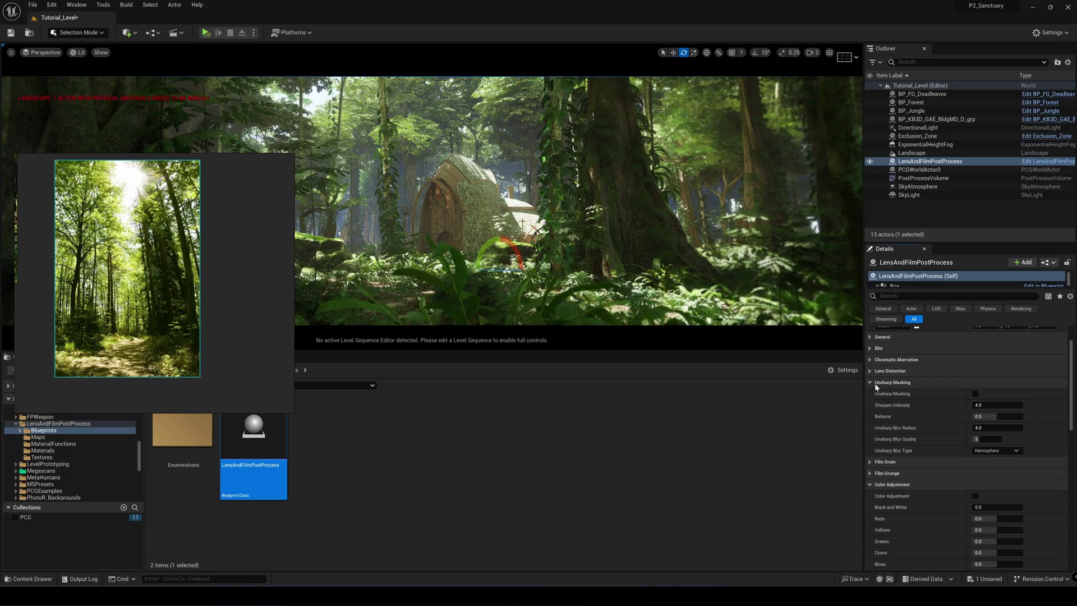
{"action": "left_click", "coordinate": [871, 383]}
{"action": "left_click", "coordinate": [871, 382]}
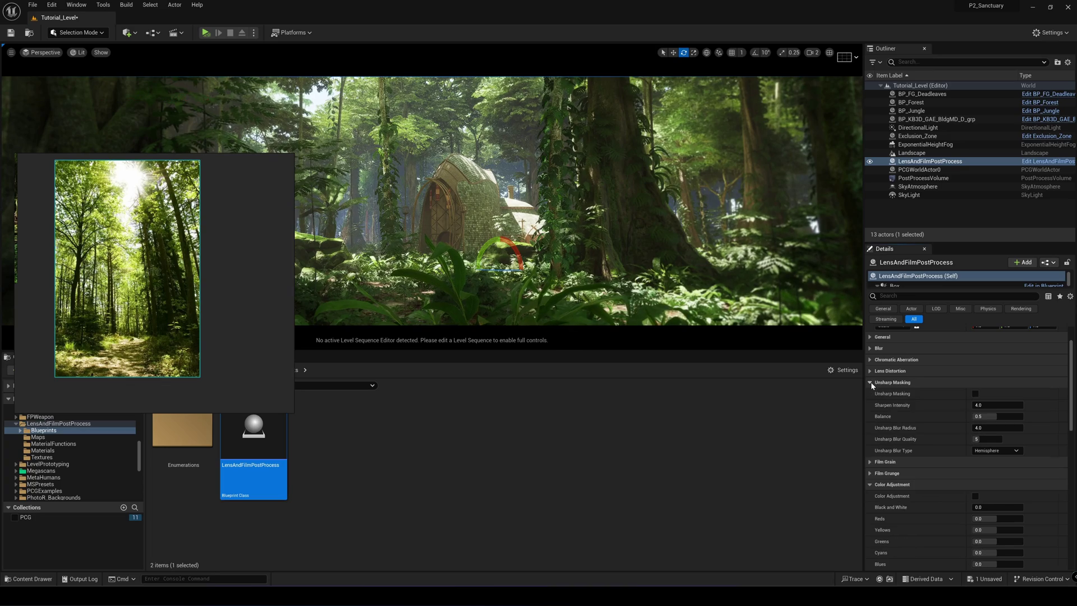
{"action": "left_click", "coordinate": [976, 393]}
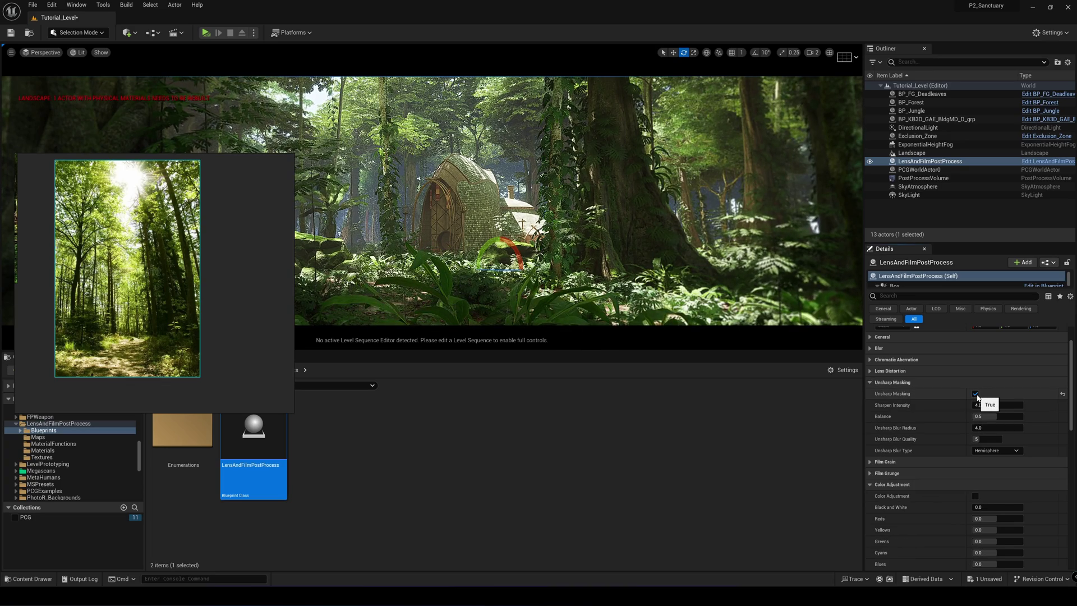
{"action": "left_click", "coordinate": [975, 394]}
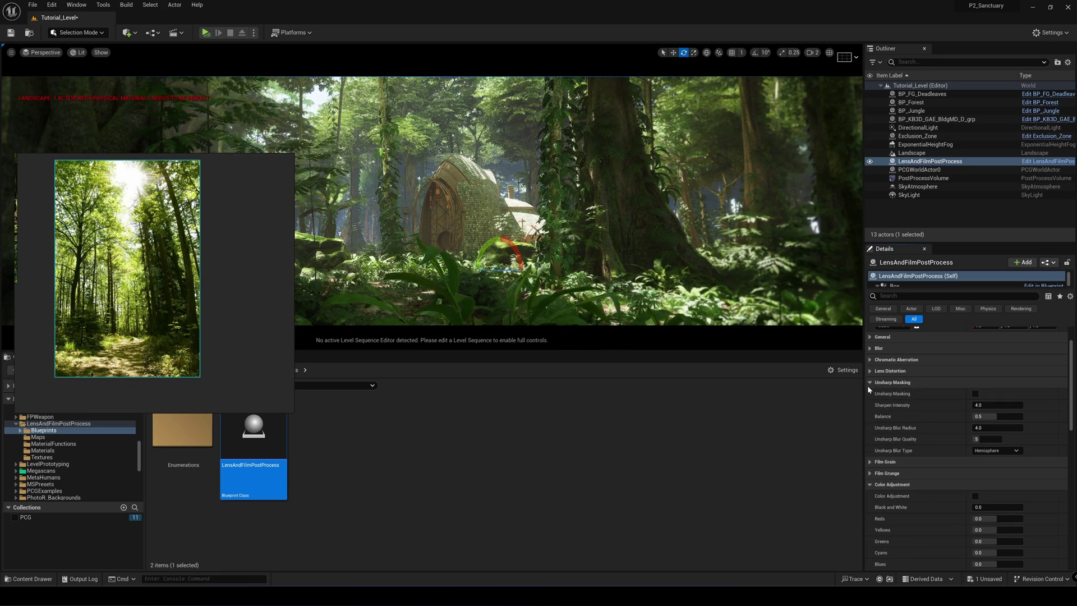
{"action": "left_click", "coordinate": [891, 381]}
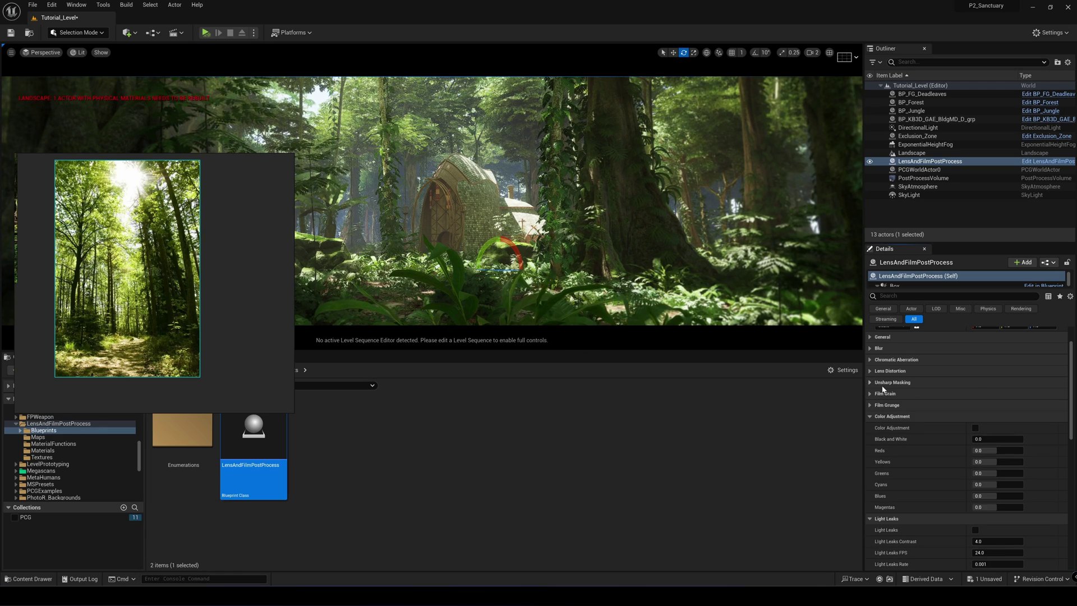
{"action": "left_click", "coordinate": [879, 394]}
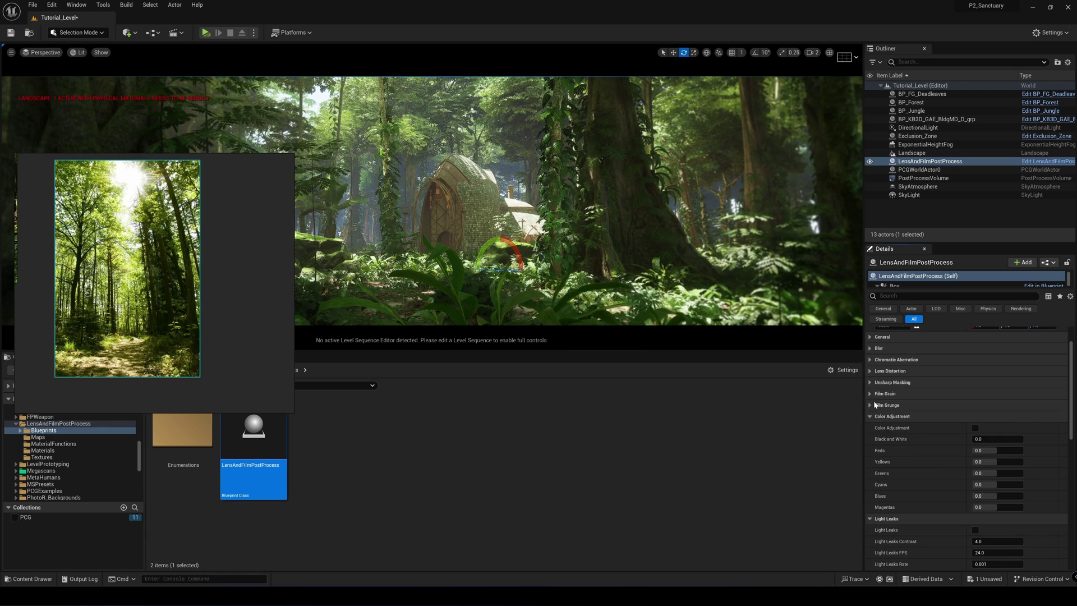
{"action": "left_click", "coordinate": [873, 394]}
Step: Enable Color Adjustment with Yellows at about -0.62 and Greens at about 0.13, then toggle visibility to compare
{"action": "scroll", "coordinate": [950, 425], "scroll_direction": "down", "scroll_amount": 1}
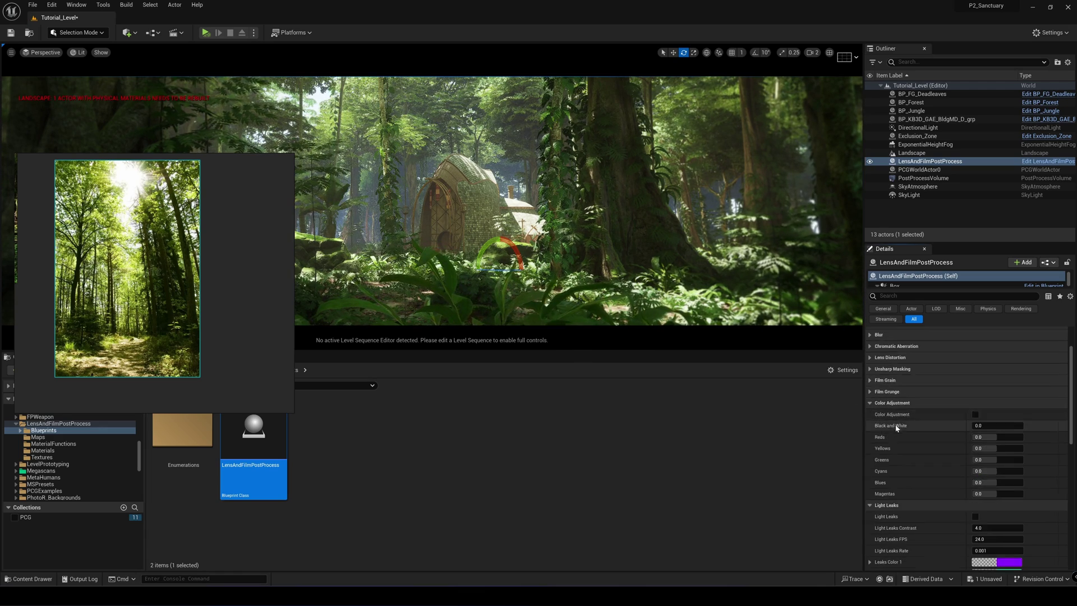
{"action": "left_click", "coordinate": [873, 504]}
{"action": "left_click", "coordinate": [975, 414]}
{"action": "scroll", "coordinate": [1022, 436], "scroll_direction": "down", "scroll_amount": 2}
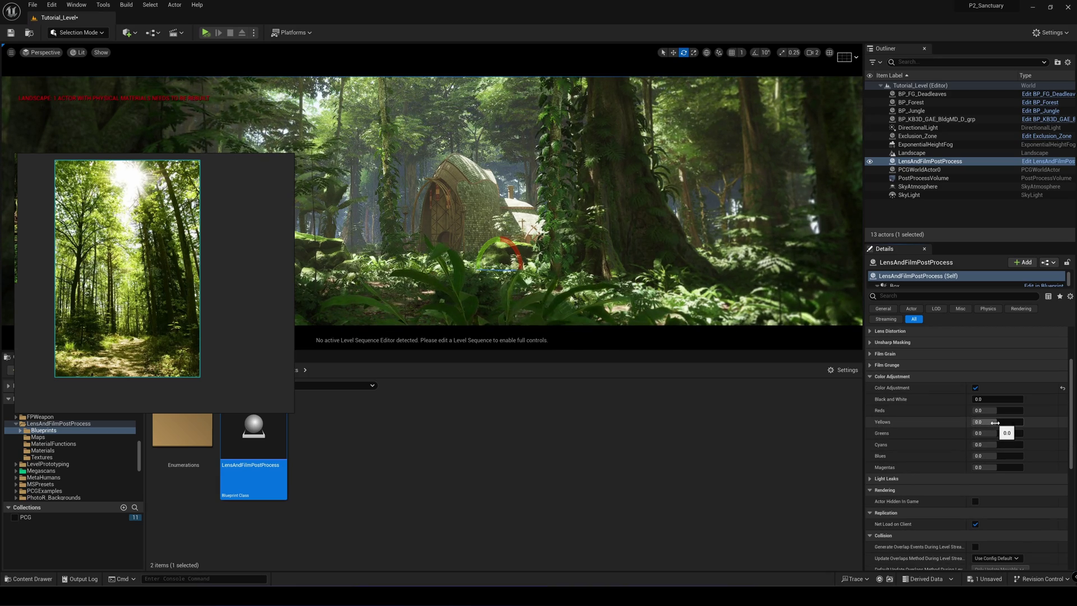
{"action": "left_click", "coordinate": [995, 423]}
{"action": "left_click_drag", "start_coordinate": [995, 422], "coordinate": [978, 423]}
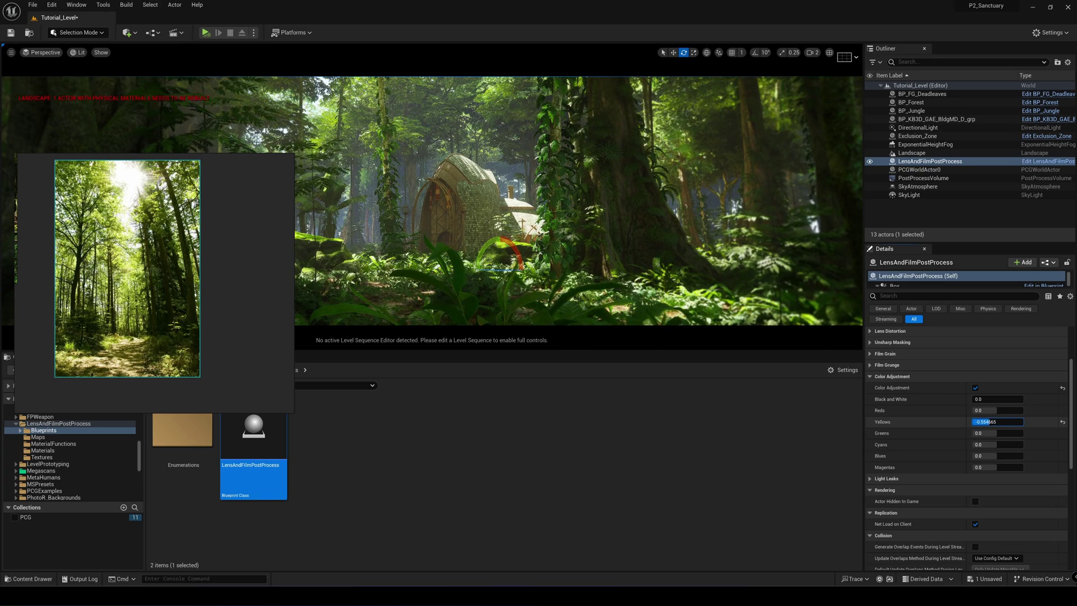
{"action": "mouse_move", "coordinate": [978, 423]}
{"action": "left_mouse_down"}
{"action": "mouse_move", "coordinate": [1005, 433]}
{"action": "mouse_move", "coordinate": [985, 422]}
{"action": "left_mouse_up"}
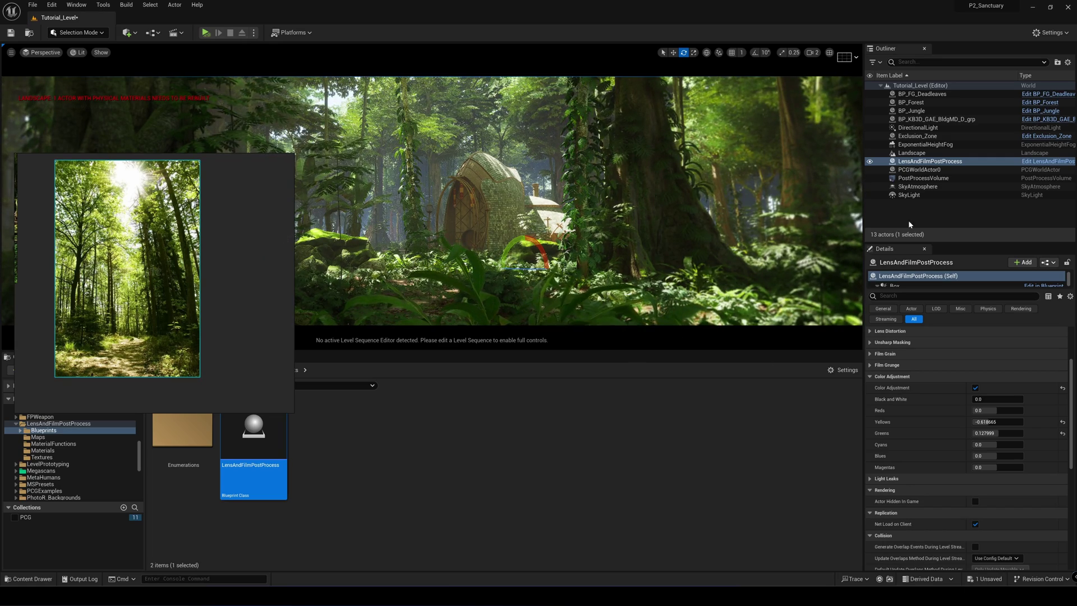
{"action": "left_click", "coordinate": [870, 163]}
{"action": "left_click", "coordinate": [871, 163]}
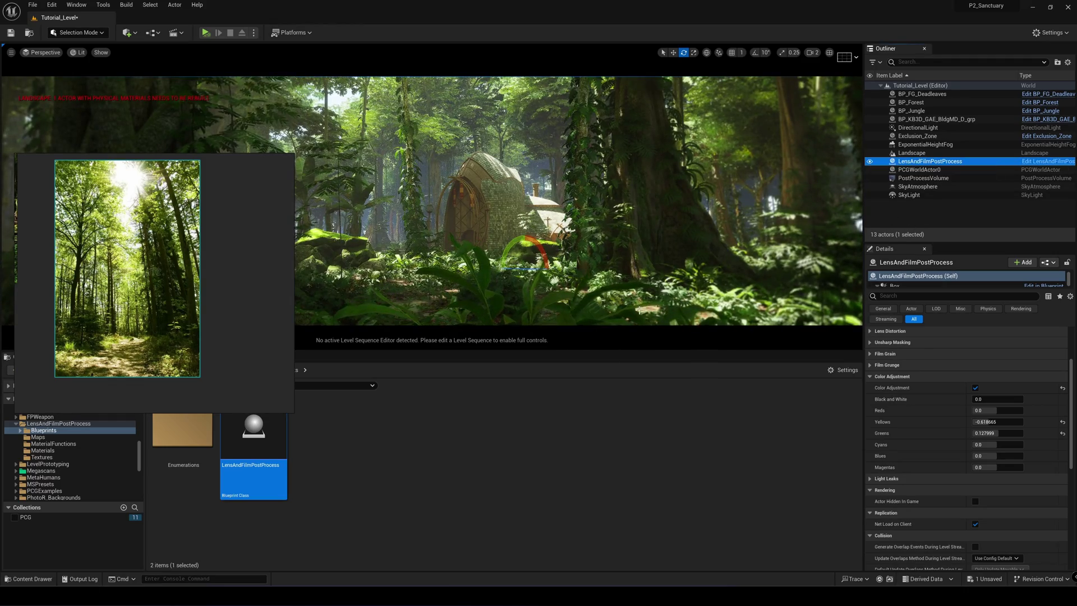
Step: On the PostProcessVolume, collapse Mobile Depth of Field and Bloom, then lower Exposure Compensation to about 3.88
{"action": "left_click", "coordinate": [929, 177]}
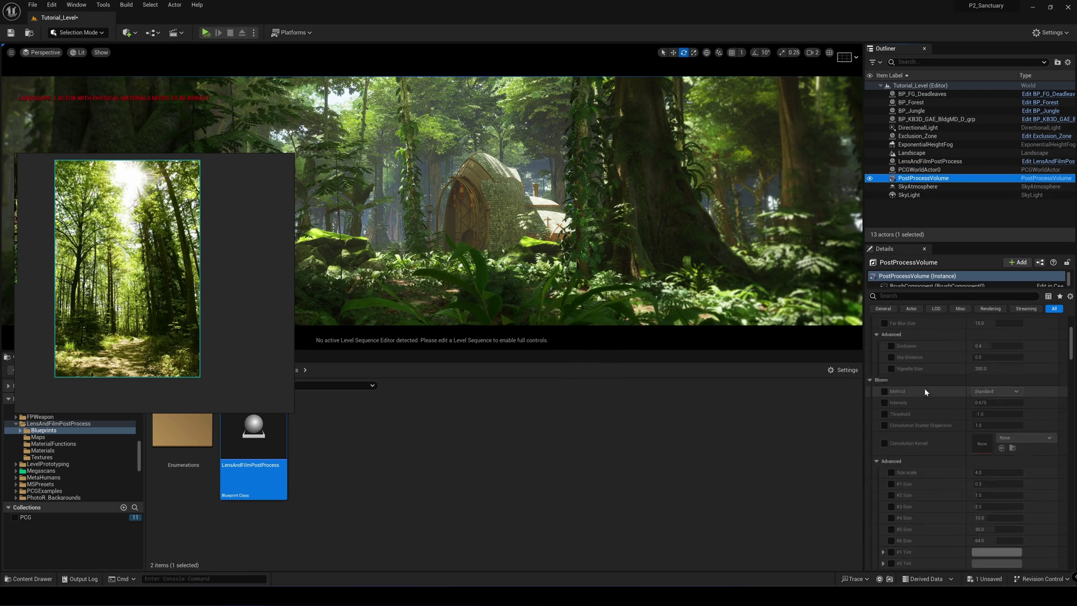
{"action": "scroll", "coordinate": [923, 393], "scroll_direction": "up", "scroll_amount": 1}
{"action": "scroll", "coordinate": [922, 388], "scroll_direction": "up", "scroll_amount": 3}
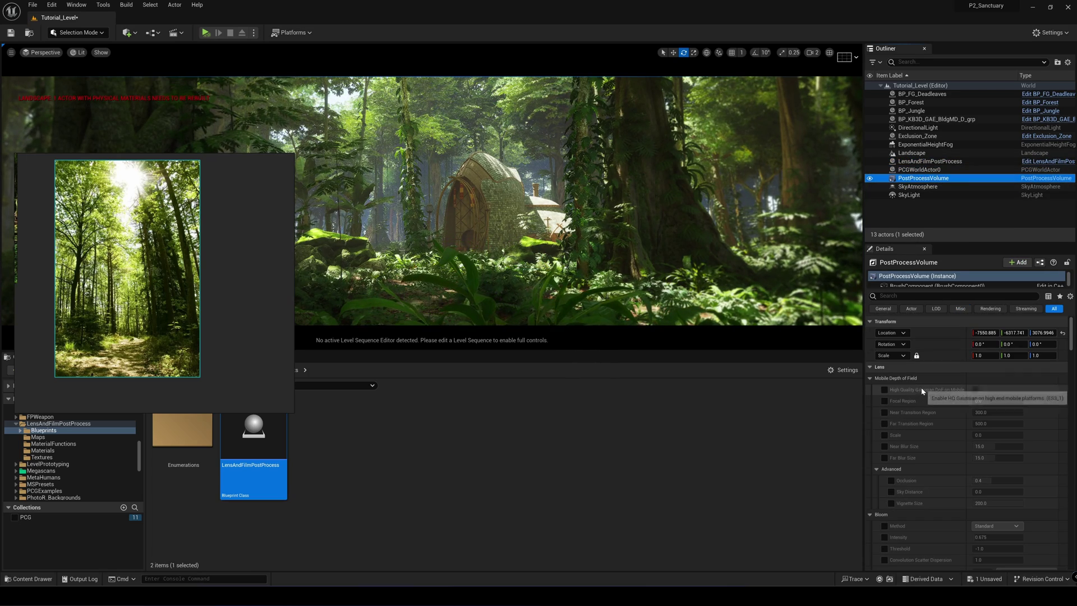
{"action": "left_click", "coordinate": [870, 378]}
{"action": "left_click", "coordinate": [870, 389]}
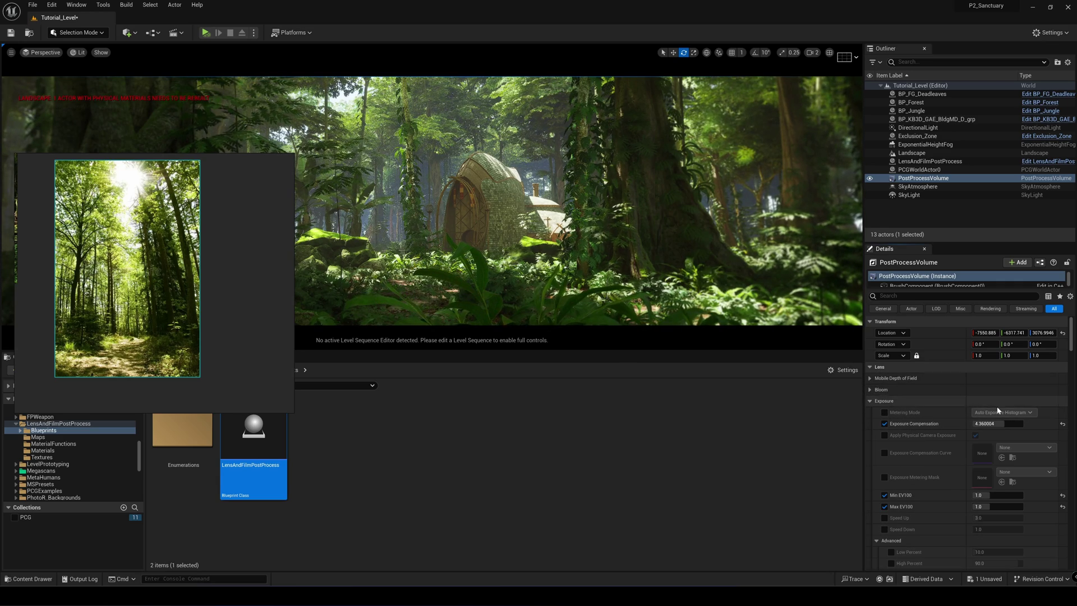
{"action": "scroll", "coordinate": [936, 434], "scroll_direction": "down", "scroll_amount": 3}
{"action": "scroll", "coordinate": [933, 427], "scroll_direction": "down", "scroll_amount": 3}
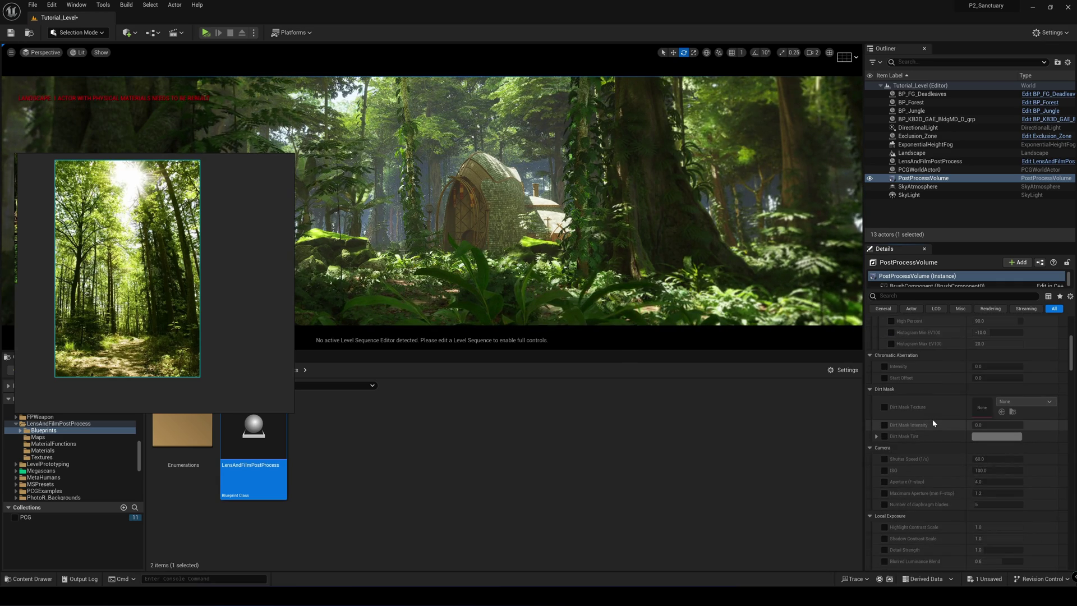
{"action": "scroll", "coordinate": [944, 386], "scroll_direction": "up", "scroll_amount": 6}
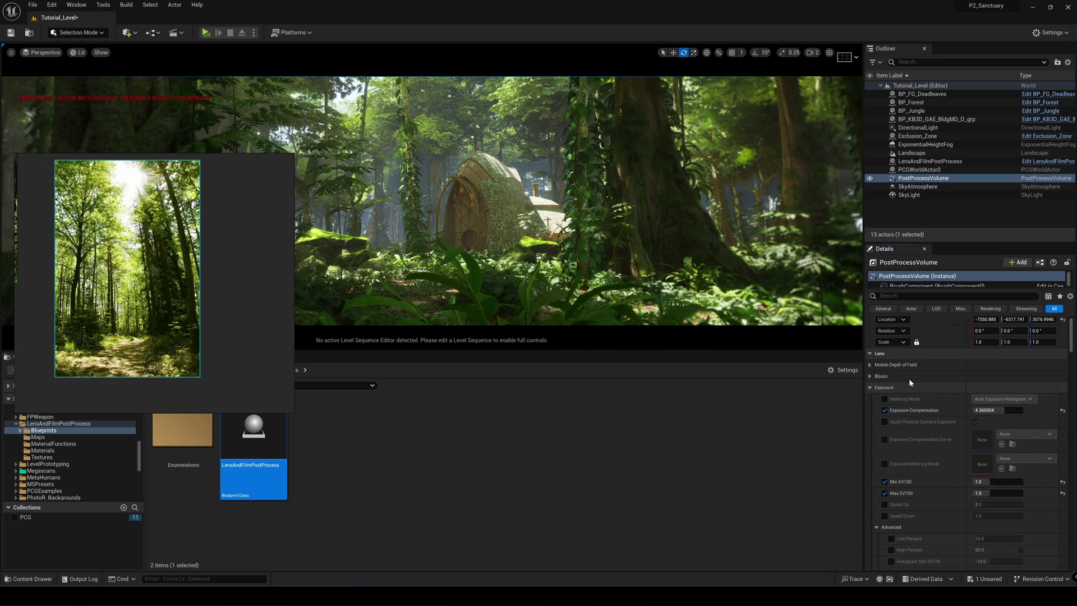
{"action": "mouse_move", "coordinate": [1002, 410]}
{"action": "left_mouse_down"}
{"action": "mouse_move", "coordinate": [984, 410]}
{"action": "mouse_move", "coordinate": [993, 410]}
{"action": "left_mouse_up"}
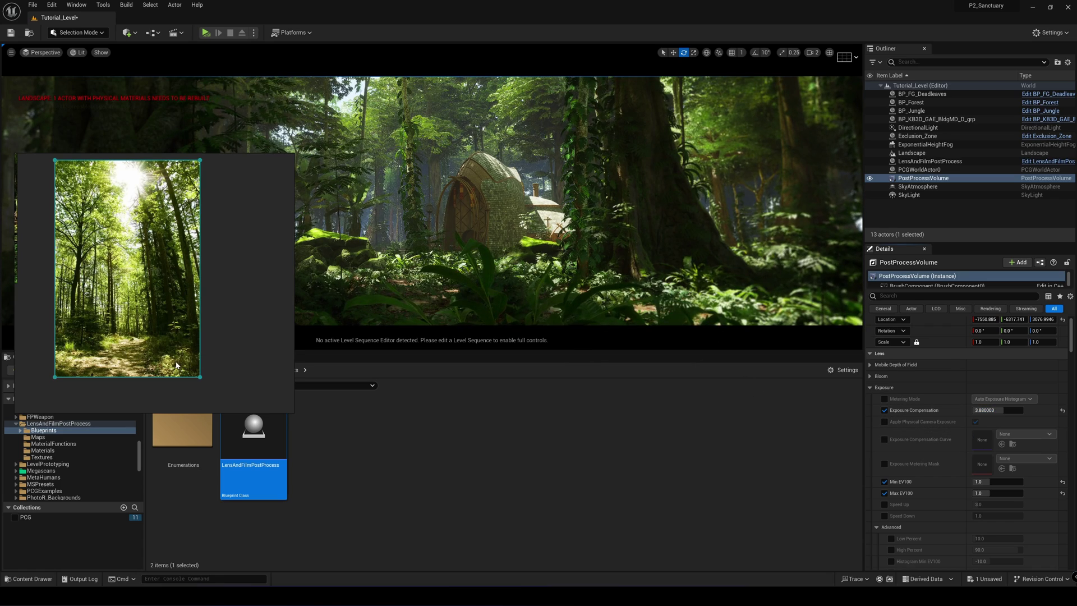
Step: Enable the Highlight and Shadow Contrast Scale overrides and reduce Shadow Contrast Scale to about 0.93
{"action": "scroll", "coordinate": [910, 448], "scroll_direction": "down", "scroll_amount": 10}
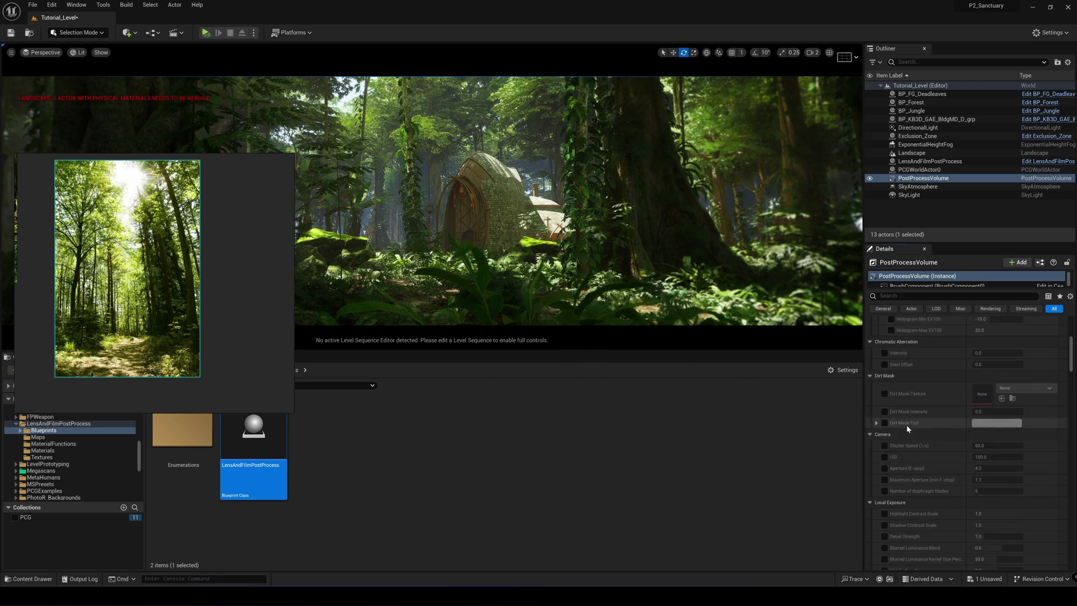
{"action": "scroll", "coordinate": [906, 425], "scroll_direction": "down", "scroll_amount": 3}
{"action": "left_click", "coordinate": [885, 419]}
{"action": "left_click", "coordinate": [884, 431]}
{"action": "left_click_drag", "start_coordinate": [1022, 432], "coordinate": [1016, 432]}
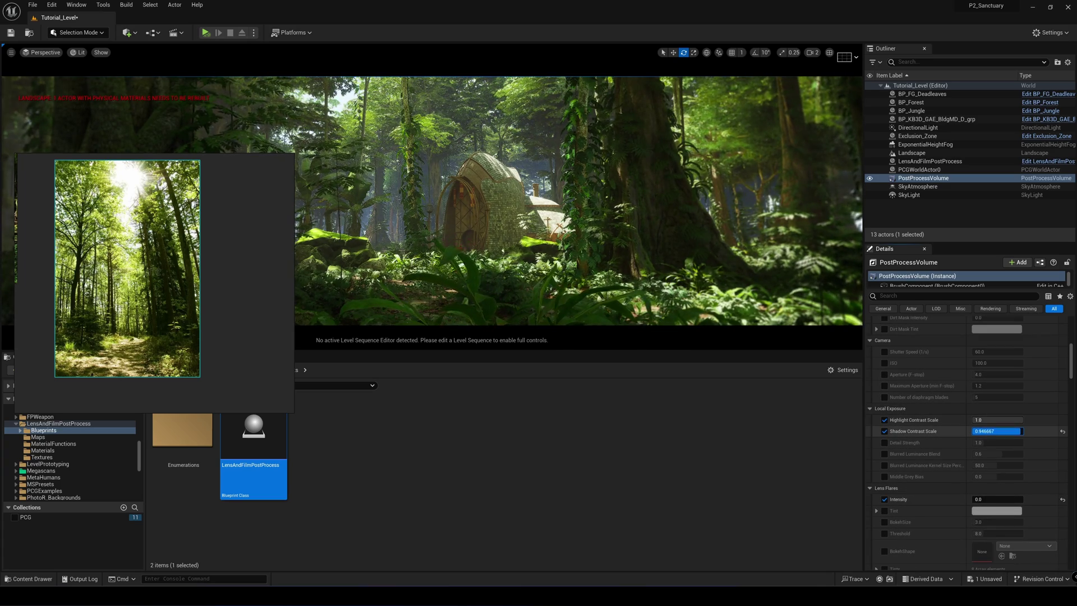
{"action": "left_click_drag", "start_coordinate": [1016, 432], "coordinate": [1016, 432]}
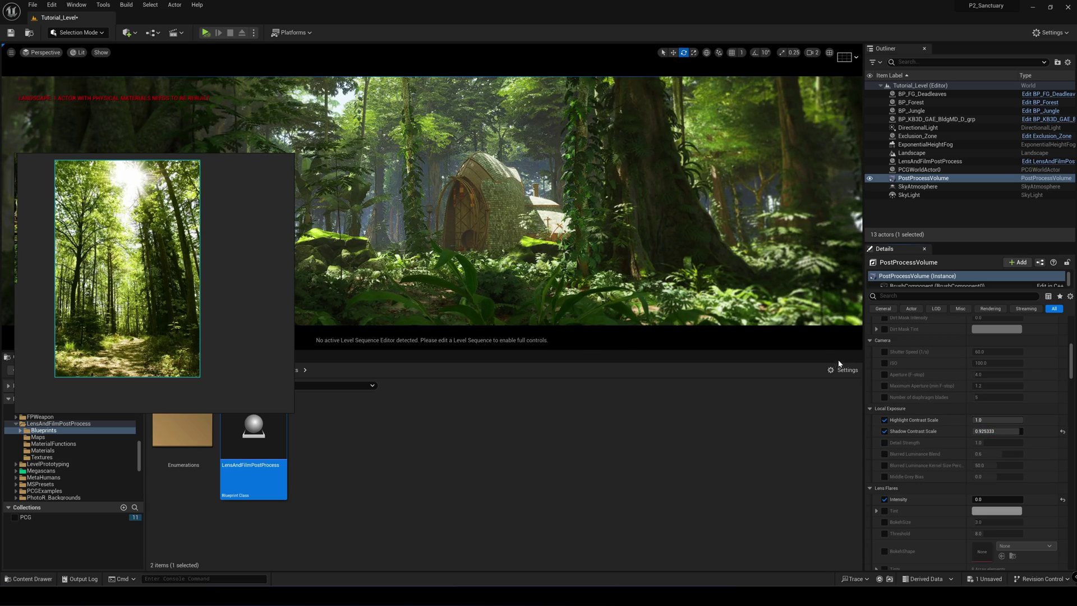
{"action": "scroll", "coordinate": [1001, 359], "scroll_direction": "up", "scroll_amount": 10}
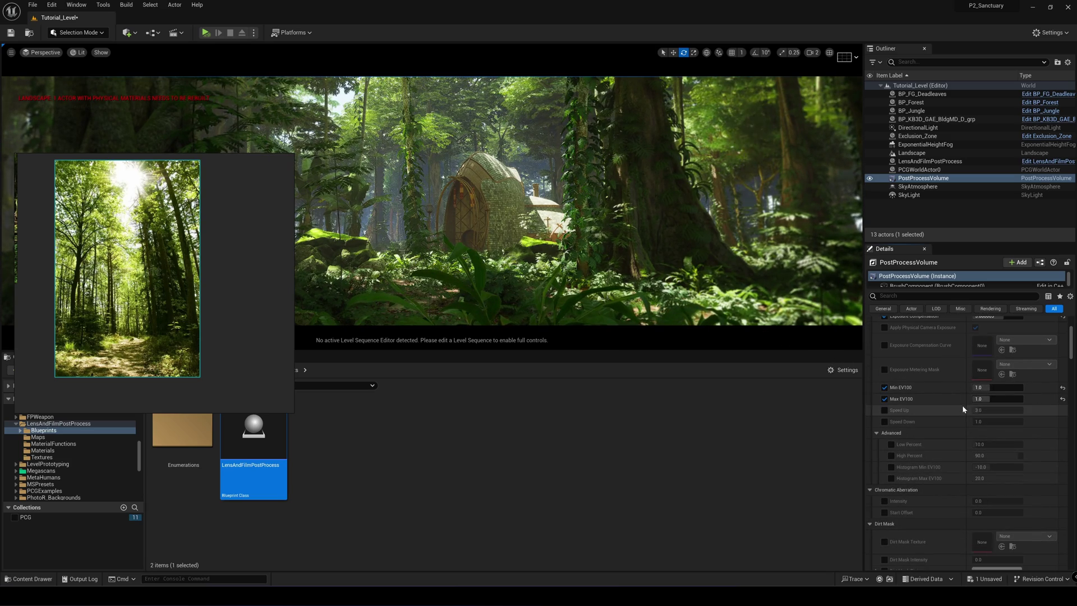
{"action": "scroll", "coordinate": [930, 402], "scroll_direction": "up", "scroll_amount": 3}
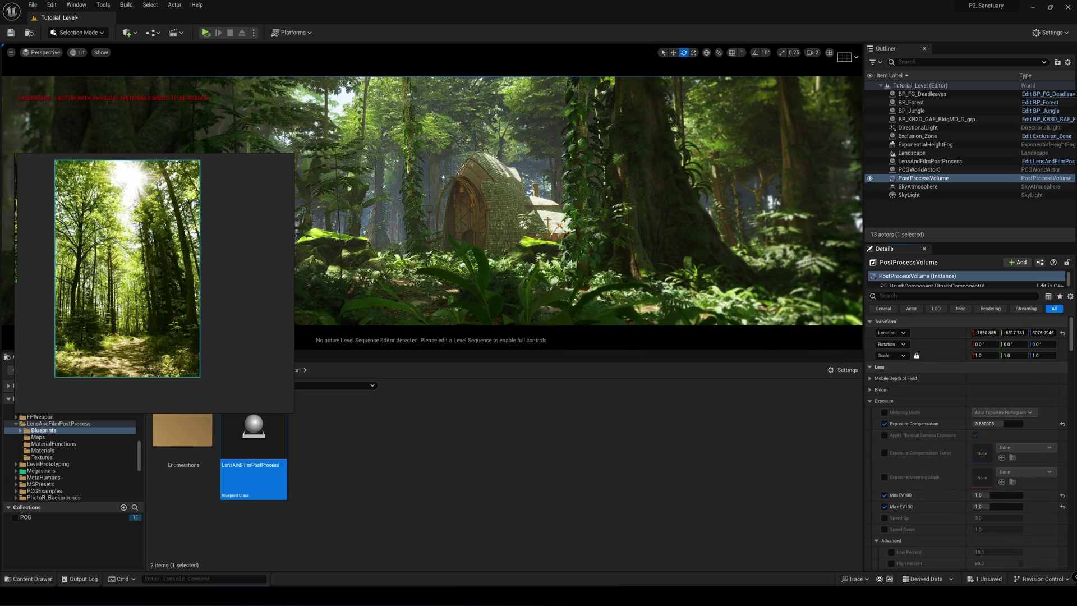
Step: Select the ExponentialHeightFog and set its Fog Density to 0.0168
{"action": "left_click", "coordinate": [577, 278]}
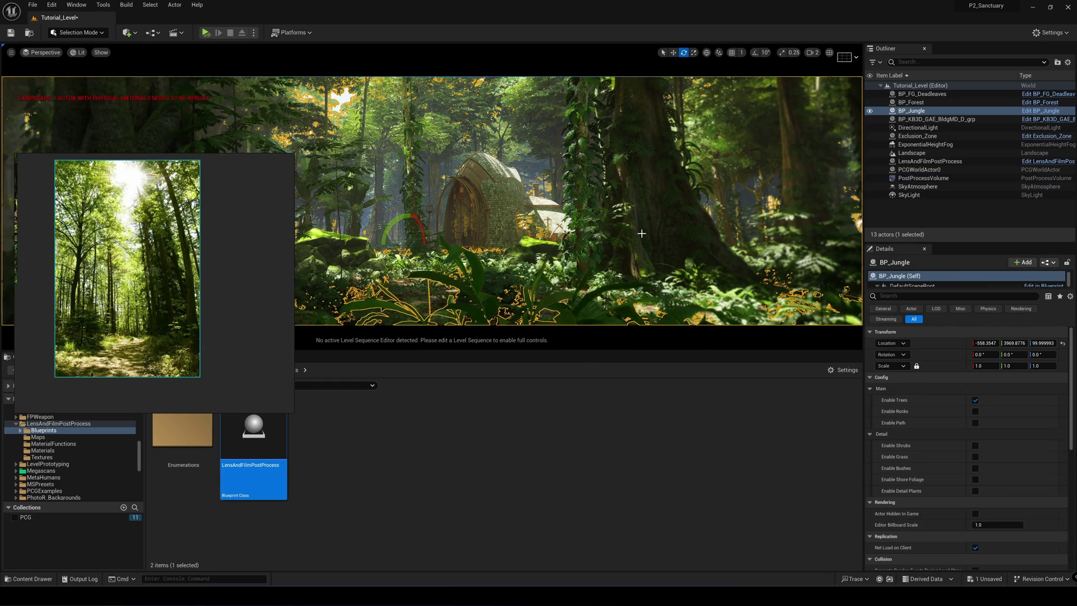
{"action": "left_click", "coordinate": [921, 219]}
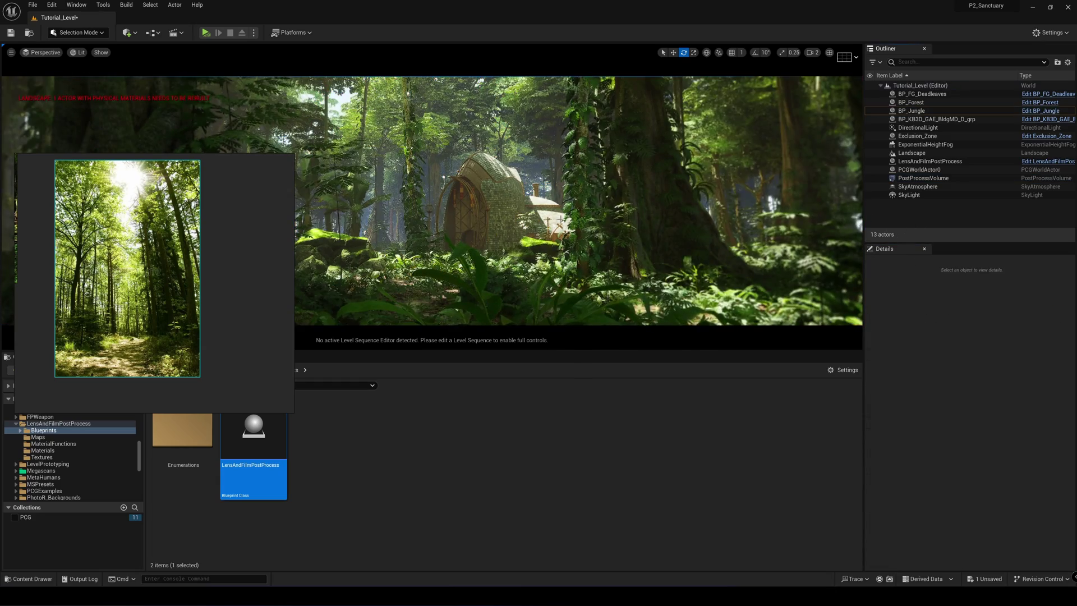
{"action": "left_click", "coordinate": [928, 189]}
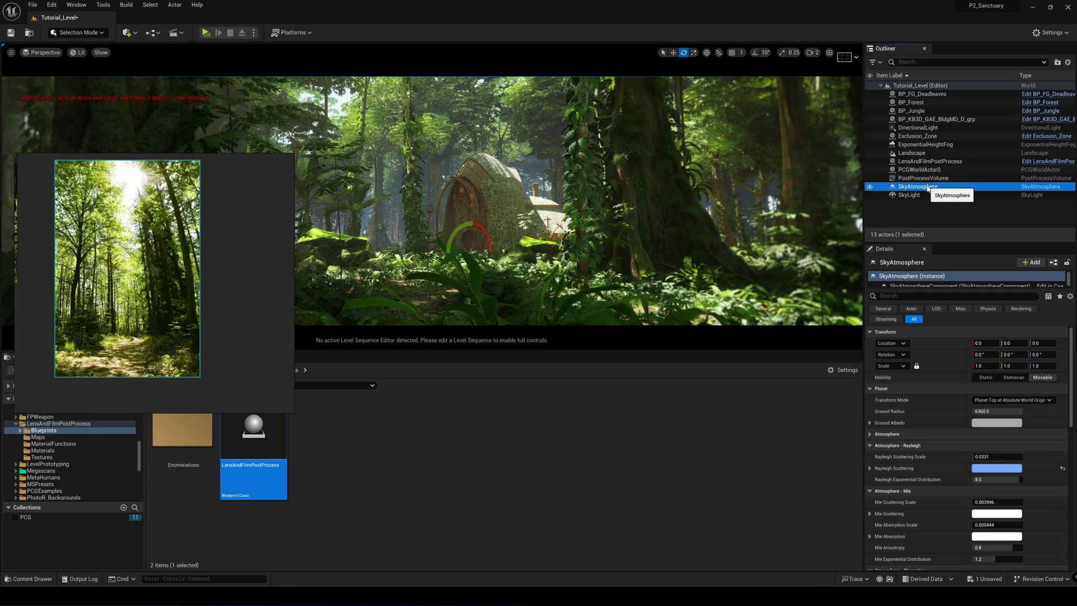
{"action": "left_click", "coordinate": [929, 161]}
{"action": "left_click", "coordinate": [927, 146]}
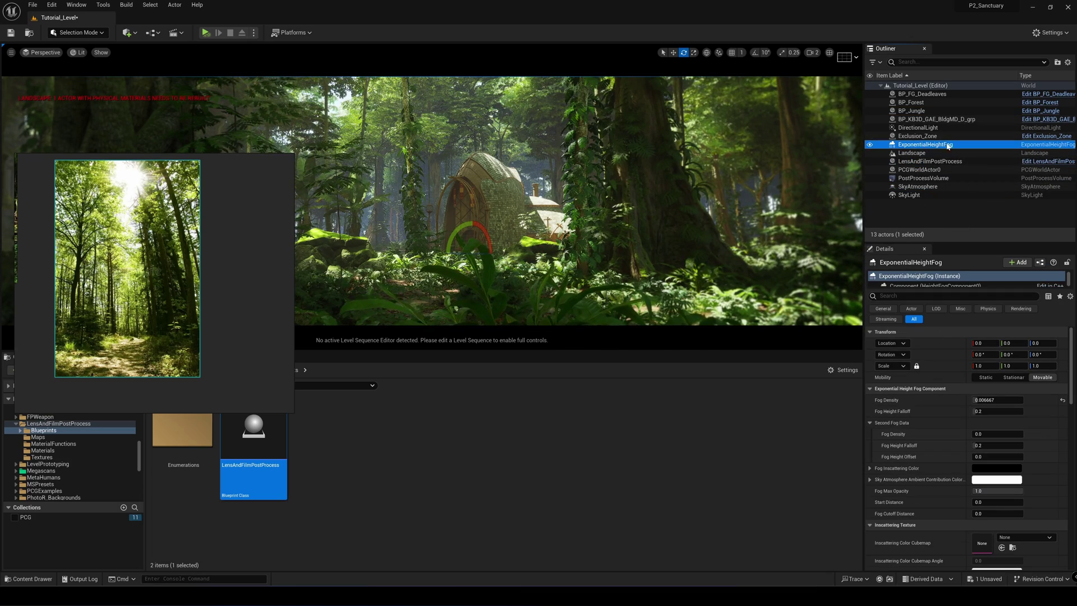
{"action": "left_click", "coordinate": [980, 400]}
{"action": "left_click_drag", "start_coordinate": [981, 400], "coordinate": [1004, 400]}
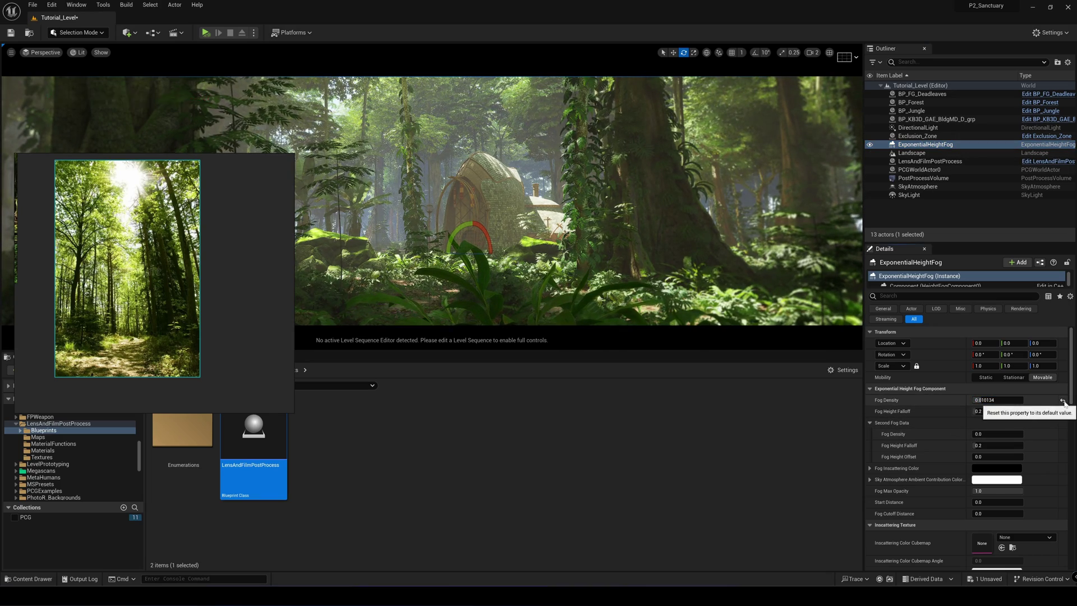
{"action": "left_click", "coordinate": [996, 399]}
{"action": "type", "text": "0.0168"}
{"action": "key", "text": "Return"}
Step: Tune volumetric fog Extinction Scale, View Distance, Start Distance (about 613) and Scattering Distribution (0.2192)
{"action": "scroll", "coordinate": [937, 483], "scroll_direction": "down", "scroll_amount": 5}
{"action": "scroll", "coordinate": [937, 481], "scroll_direction": "down", "scroll_amount": 3}
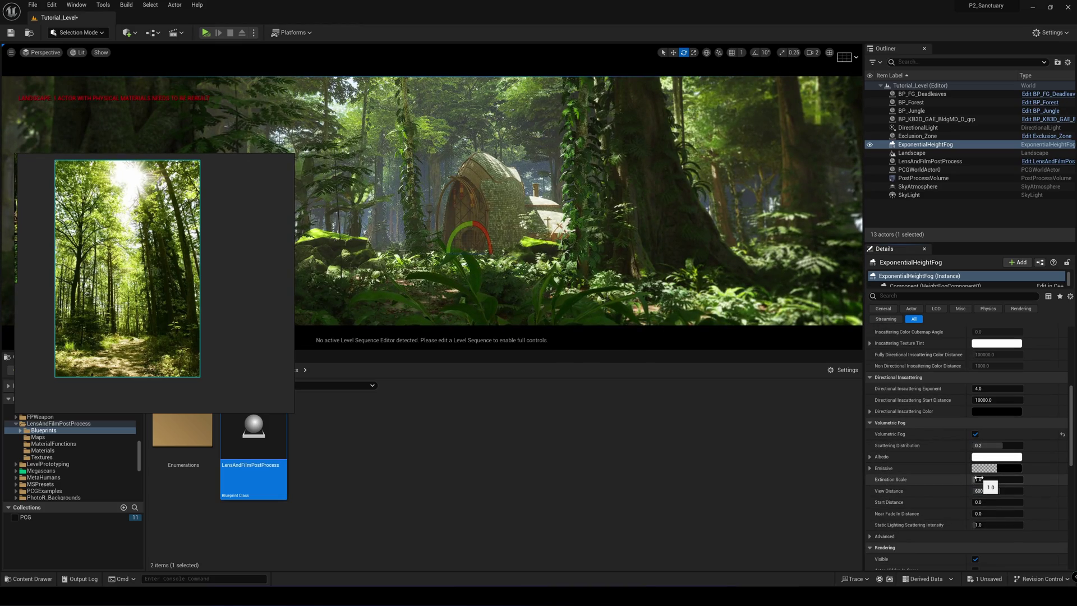
{"action": "mouse_move", "coordinate": [978, 478]}
{"action": "left_mouse_down"}
{"action": "mouse_move", "coordinate": [990, 478]}
{"action": "mouse_move", "coordinate": [974, 479]}
{"action": "left_mouse_up"}
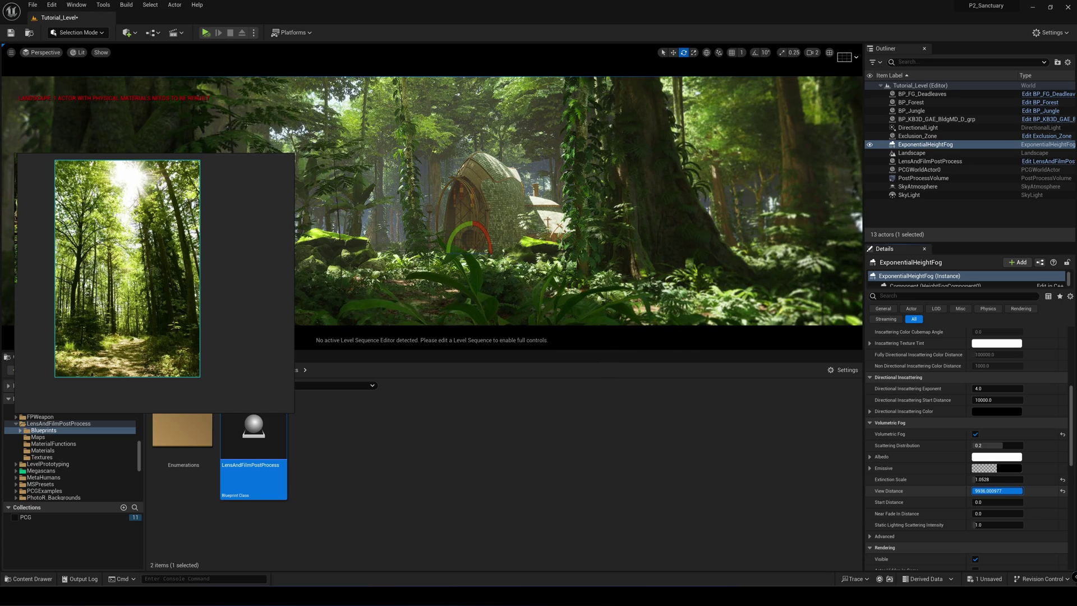
{"action": "left_click_drag", "start_coordinate": [996, 491], "coordinate": [987, 490]}
{"action": "mouse_move", "coordinate": [987, 502]}
{"action": "left_mouse_down"}
{"action": "mouse_move", "coordinate": [999, 502]}
{"action": "mouse_move", "coordinate": [990, 501]}
{"action": "left_mouse_up"}
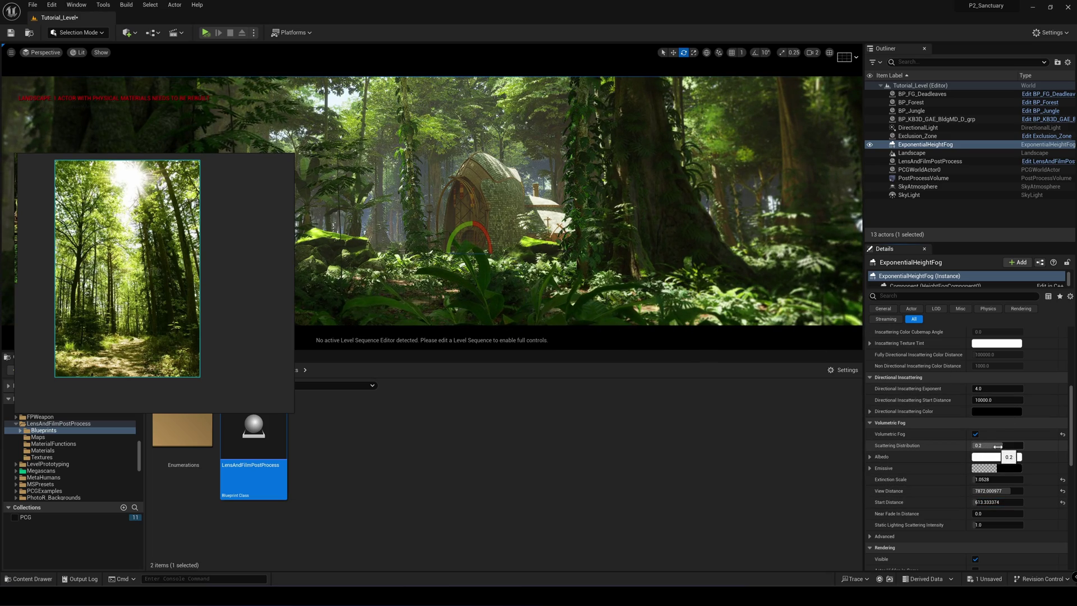
{"action": "left_click_drag", "start_coordinate": [997, 446], "coordinate": [997, 446]}
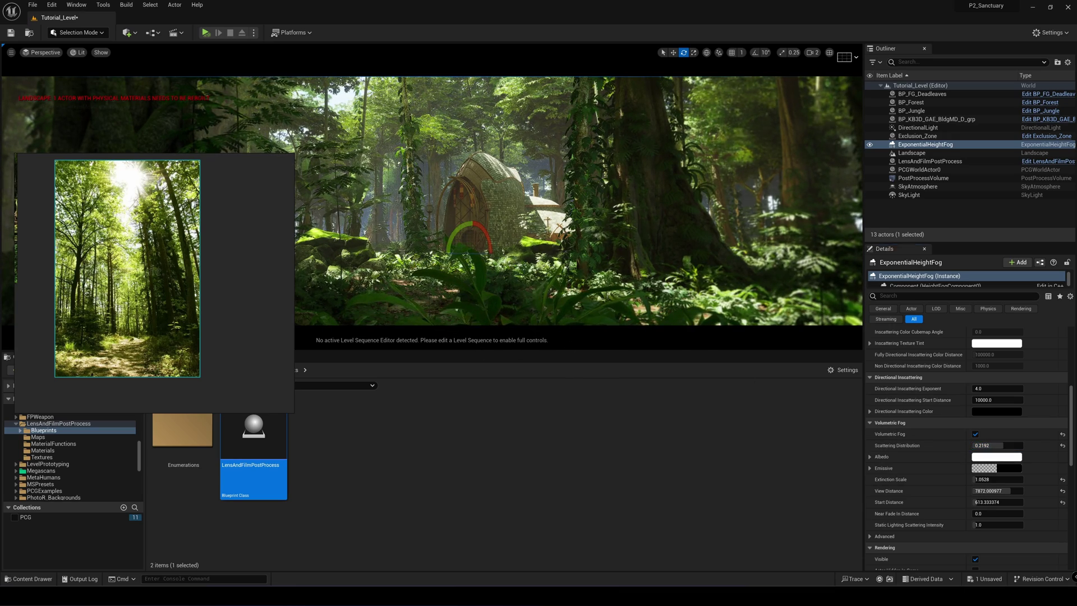
Step: Select BP_Jungle in the Outliner and clear the Content Browser asset selection
{"action": "left_click", "coordinate": [620, 242]}
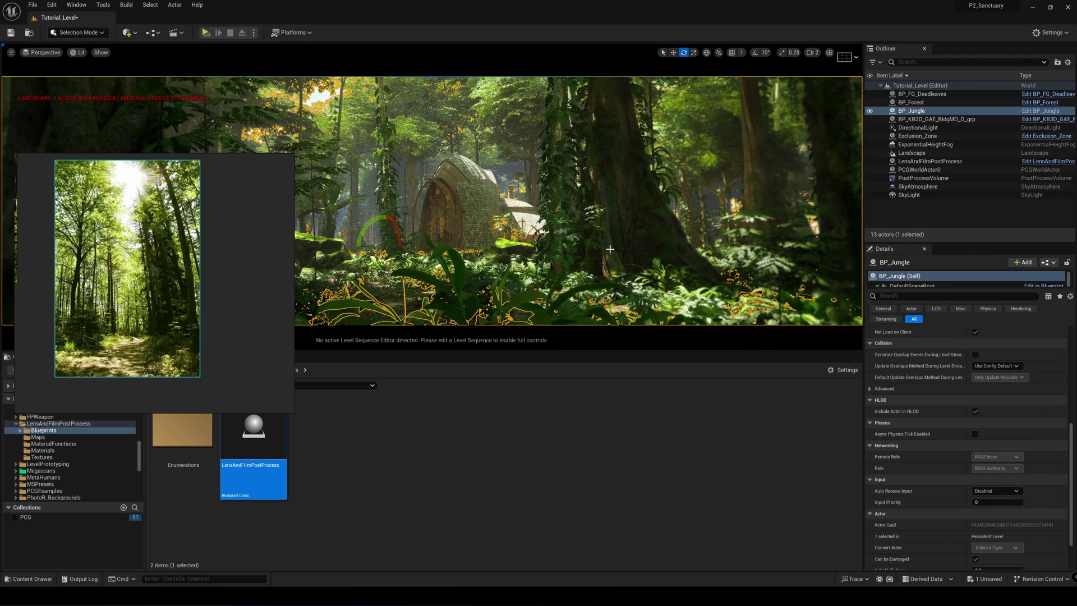
{"action": "left_click", "coordinate": [518, 373]}
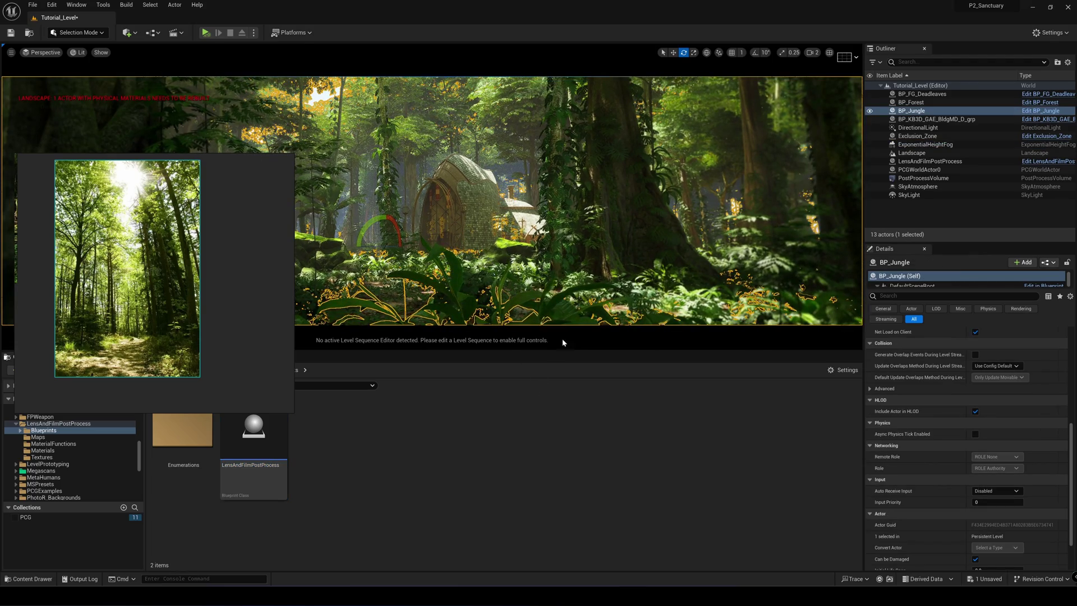